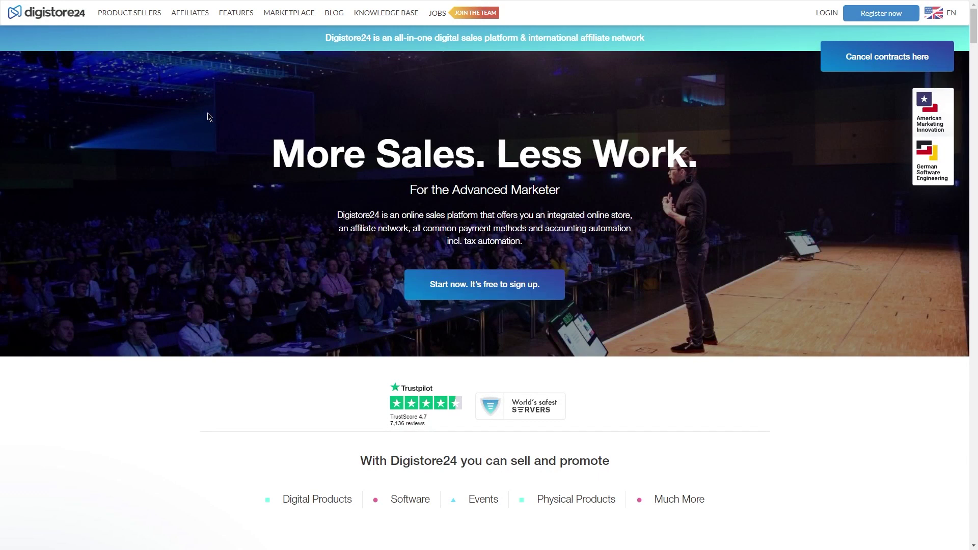
Filter the digital products in the Digistore24 marketplace by the Spirituality and Esoterics category.
scroll(201, 116, down, 7)
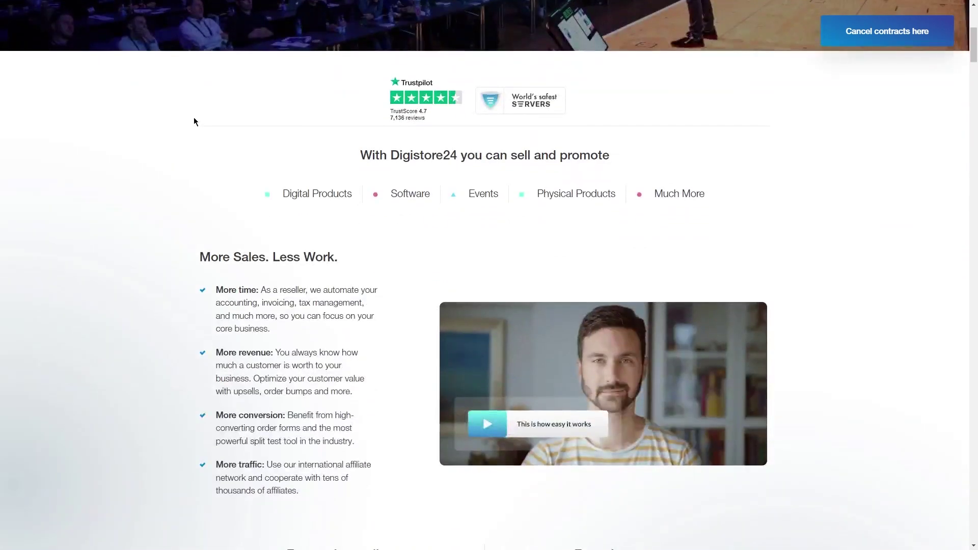
scroll(247, 164, up, 7)
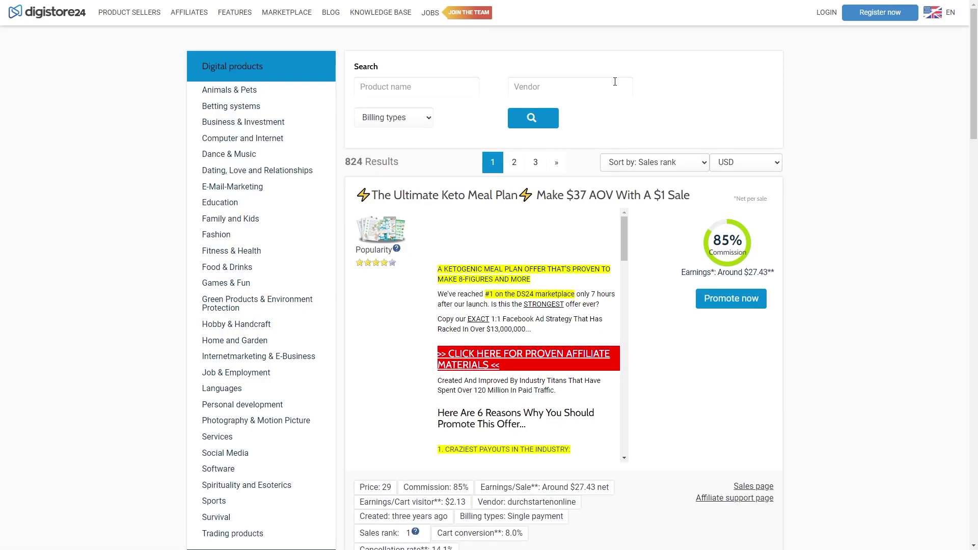
scroll(190, 436, down, 1)
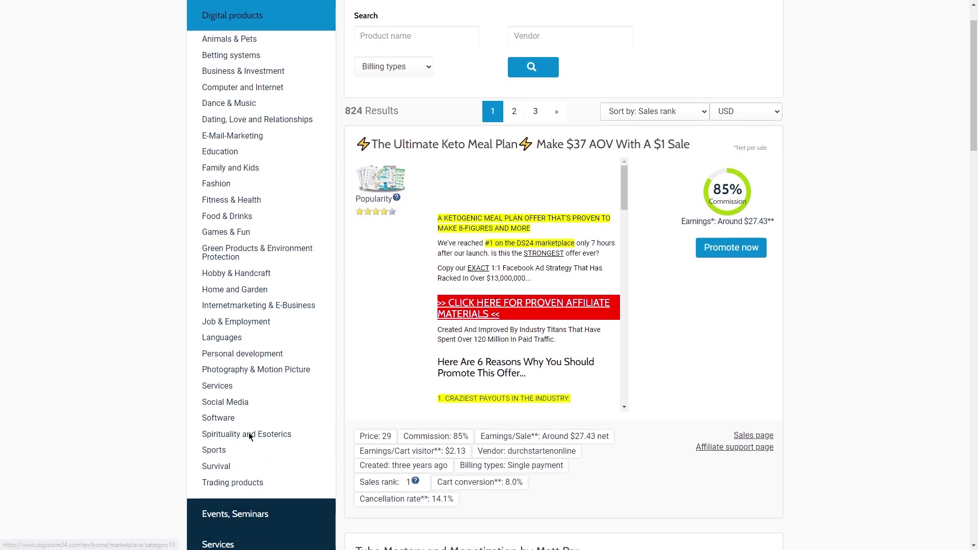
click(247, 484)
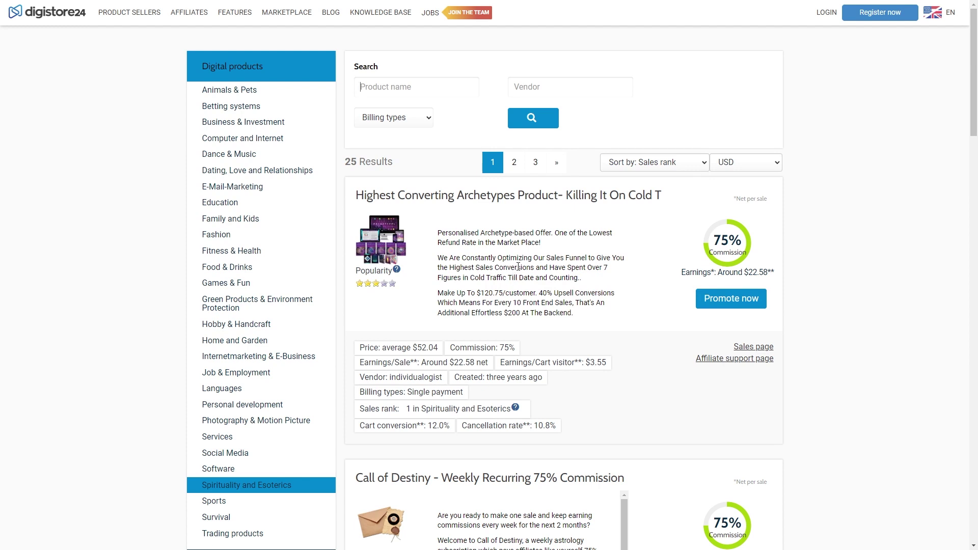
Examine the commission, earnings and descriptions of the first two Spirituality and Esoterics offers.
scroll(433, 235, down, 2)
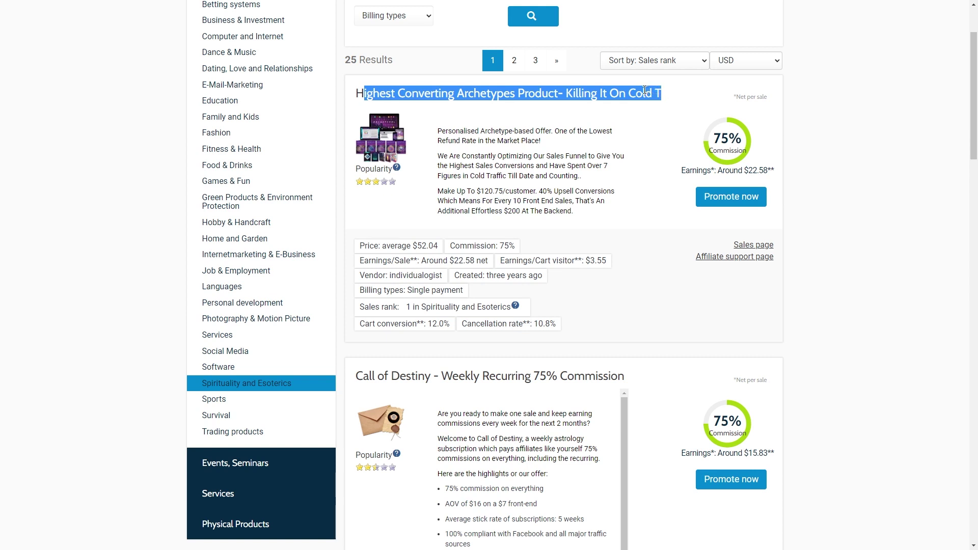
scroll(688, 173, up, 1)
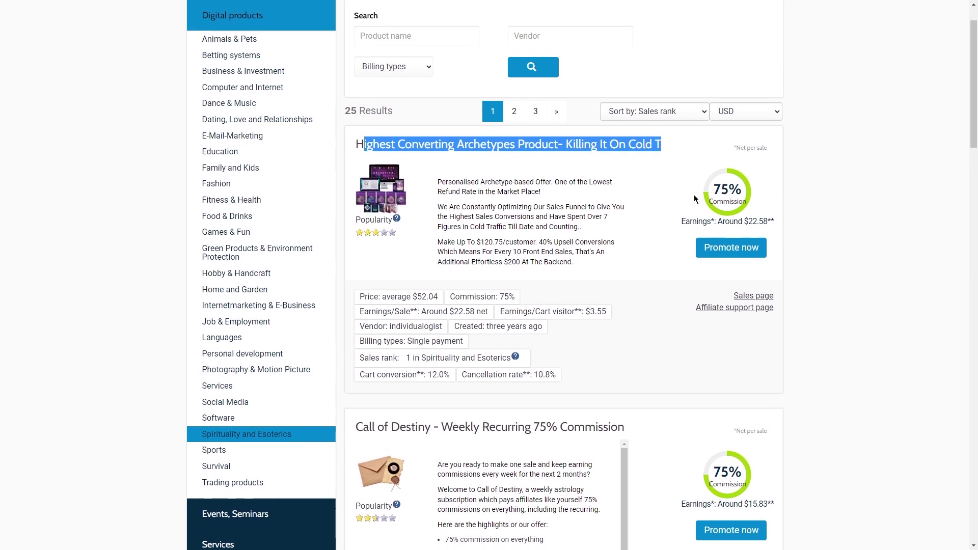
drag(661, 212, 794, 229)
click(664, 191)
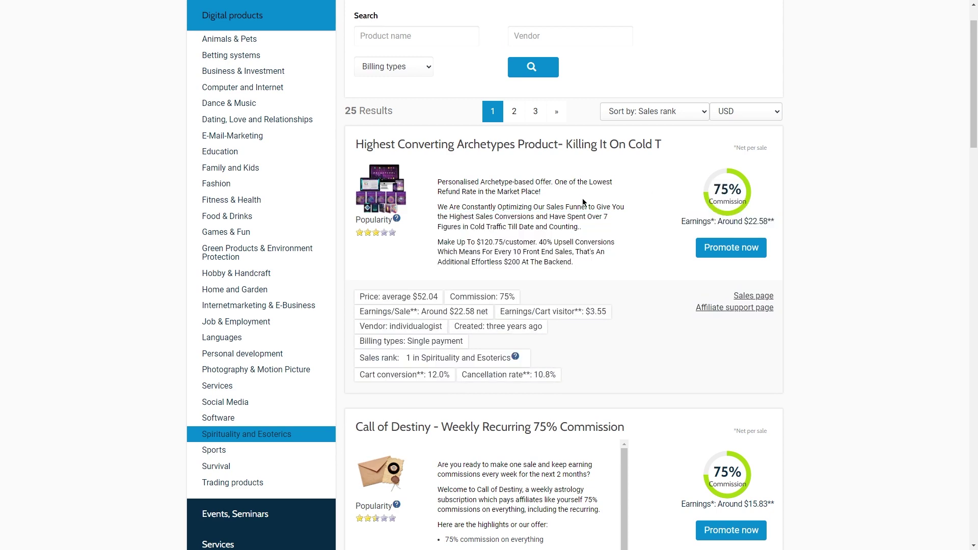
scroll(589, 239, down, 5)
scroll(550, 281, down, 1)
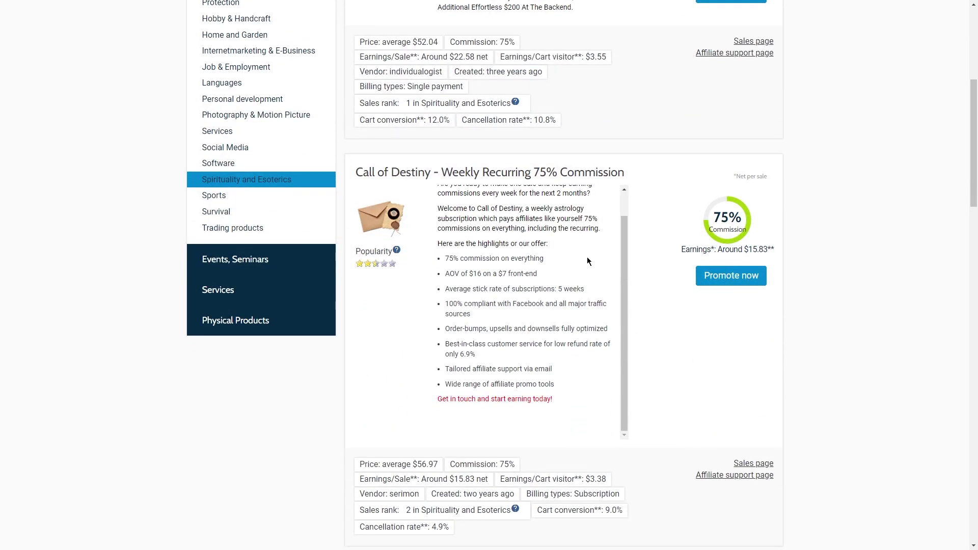
scroll(585, 261, up, 1)
scroll(673, 227, up, 5)
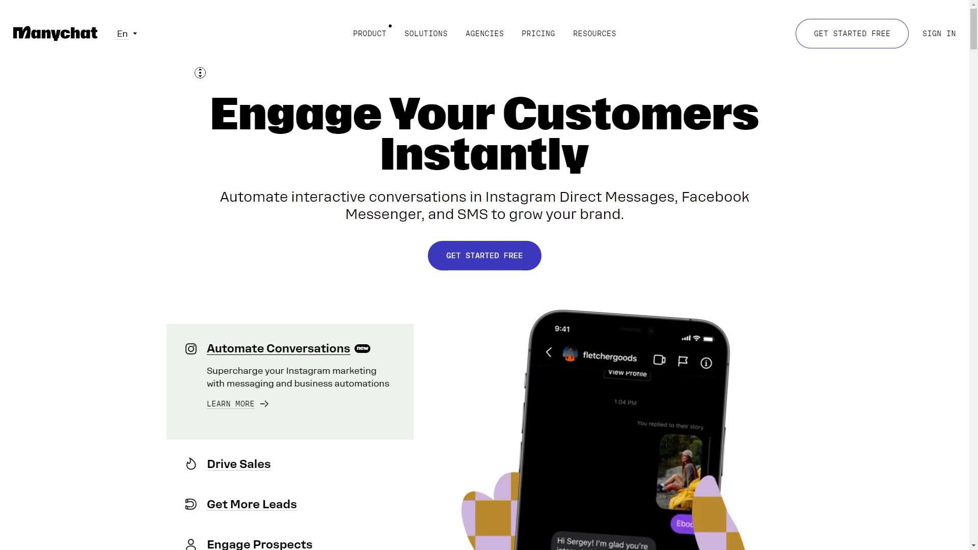
Switch to the Manychat website and start the free sign-up with Facebook Messenger as the channel.
scroll(199, 81, down, 1)
scroll(198, 84, down, 2)
scroll(199, 84, down, 2)
scroll(199, 84, down, 2)
scroll(199, 84, down, 2)
scroll(199, 85, down, 2)
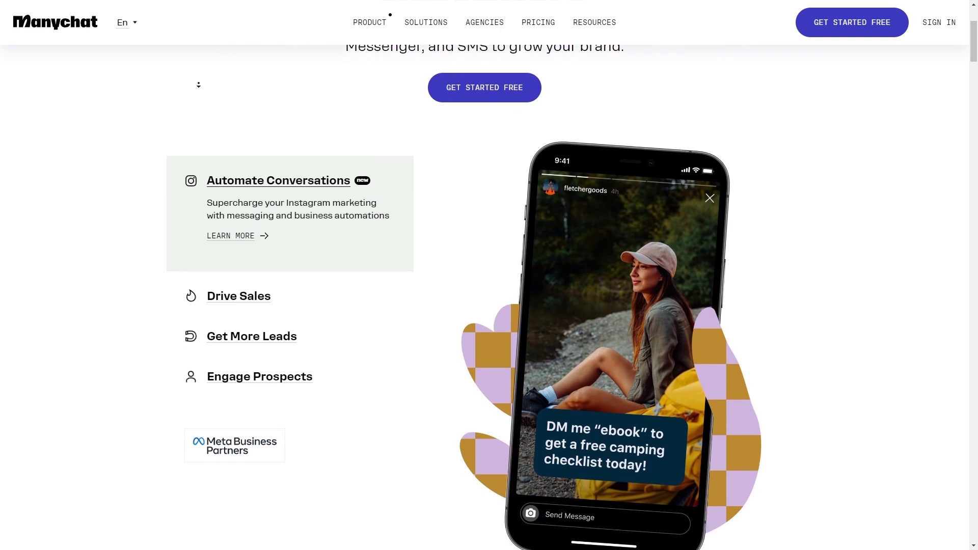
scroll(280, 240, up, 3)
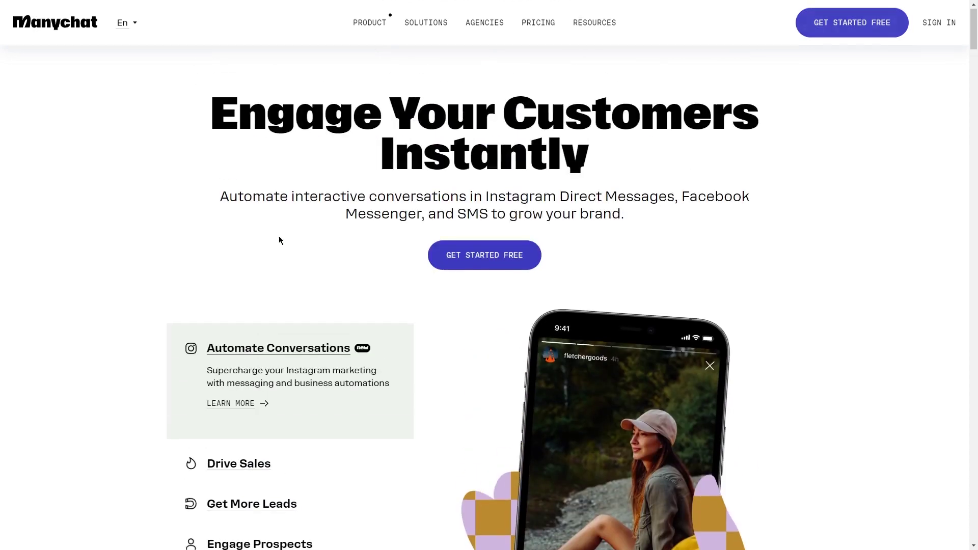
click(514, 262)
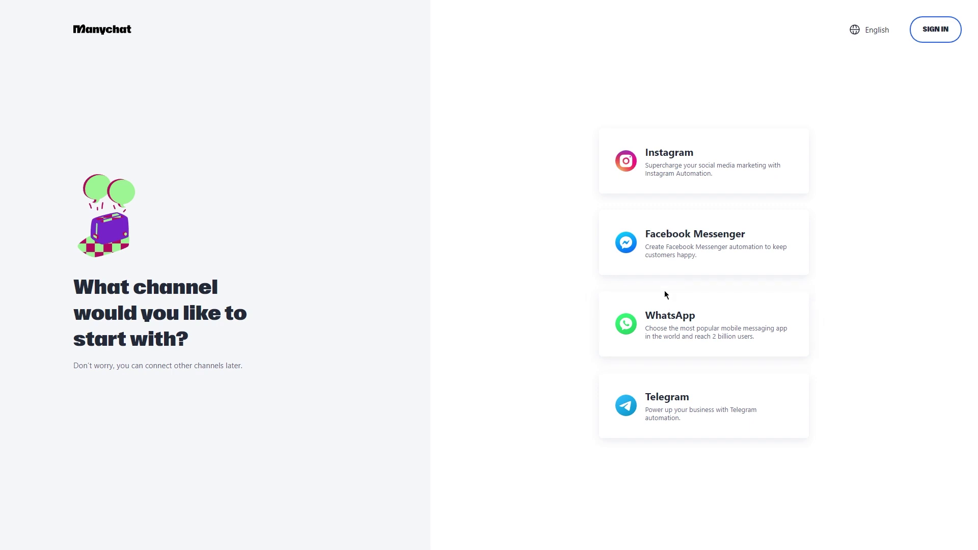
click(673, 244)
drag(641, 247, 762, 255)
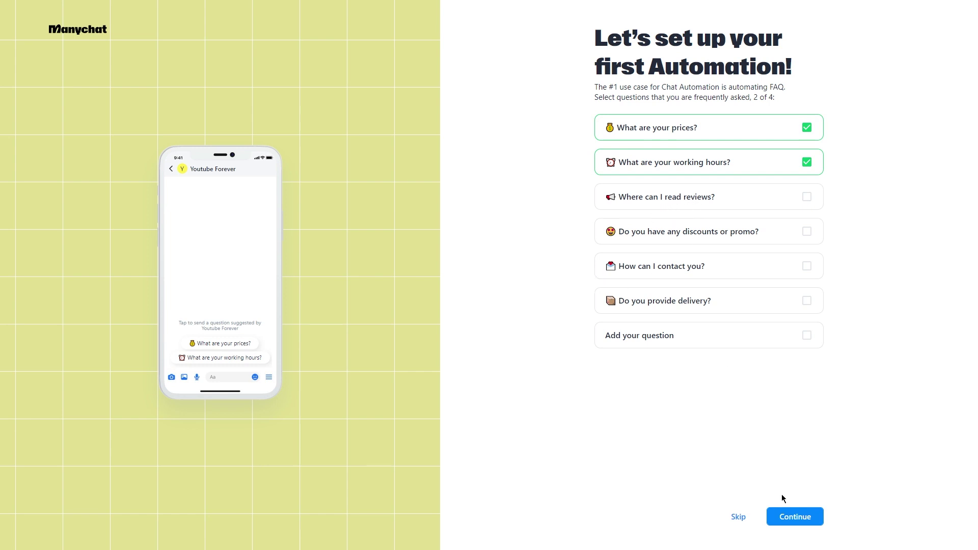
Save the FAQ automation with the prices and working hours questions and their default replies, and finish the setup.
click(789, 515)
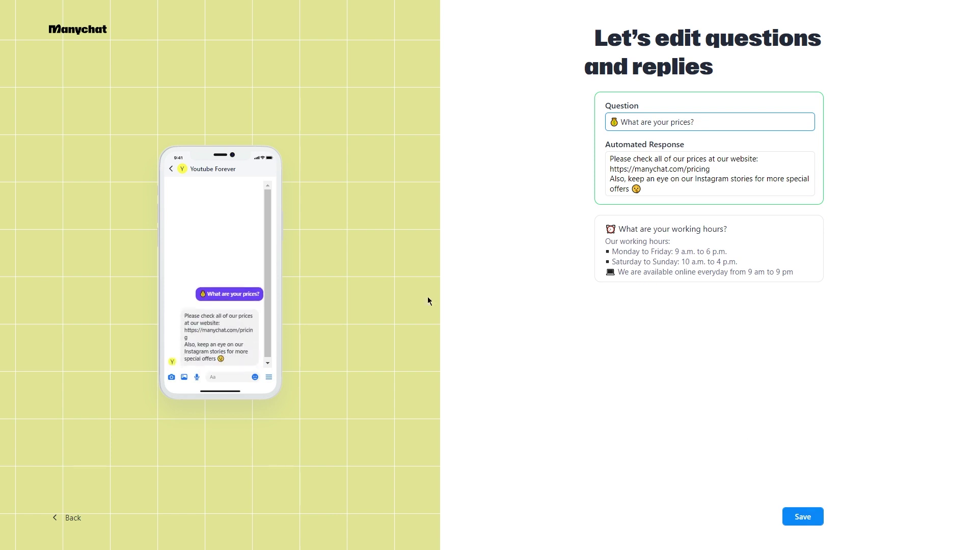
click(803, 516)
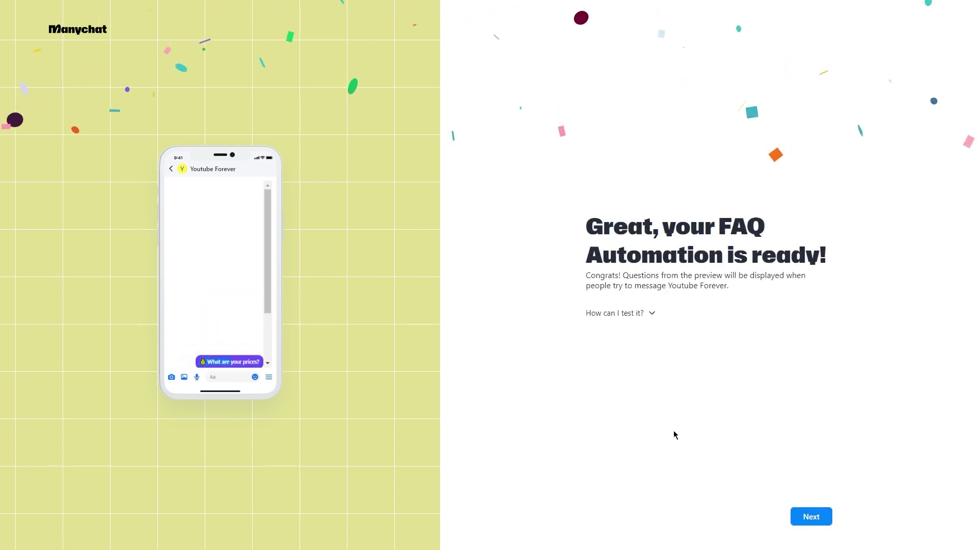
click(792, 513)
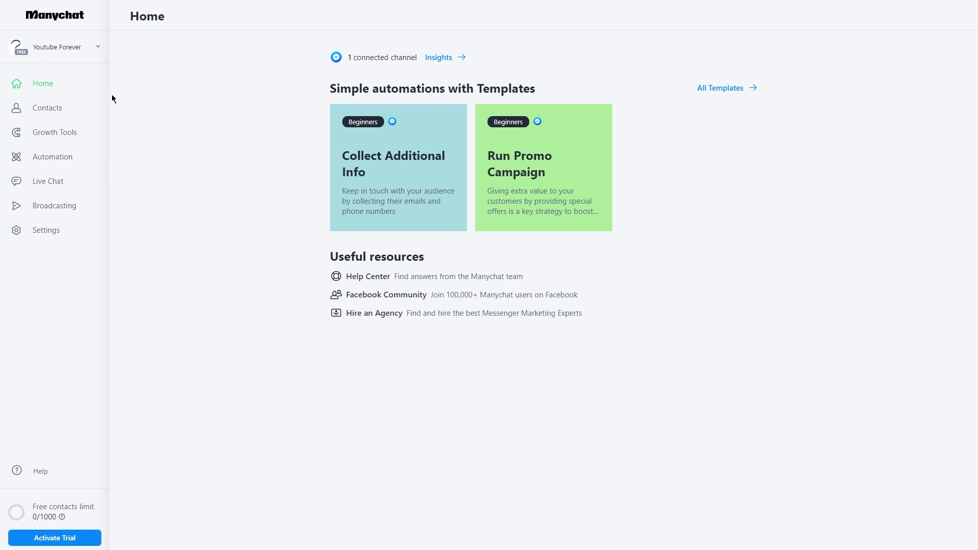
Create a new automation flow from scratch, without a template.
click(53, 158)
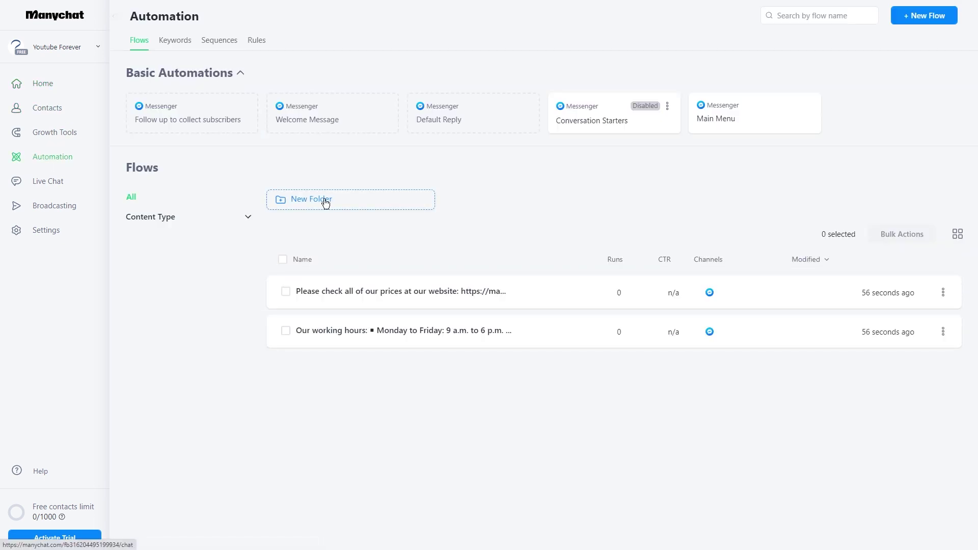
click(924, 15)
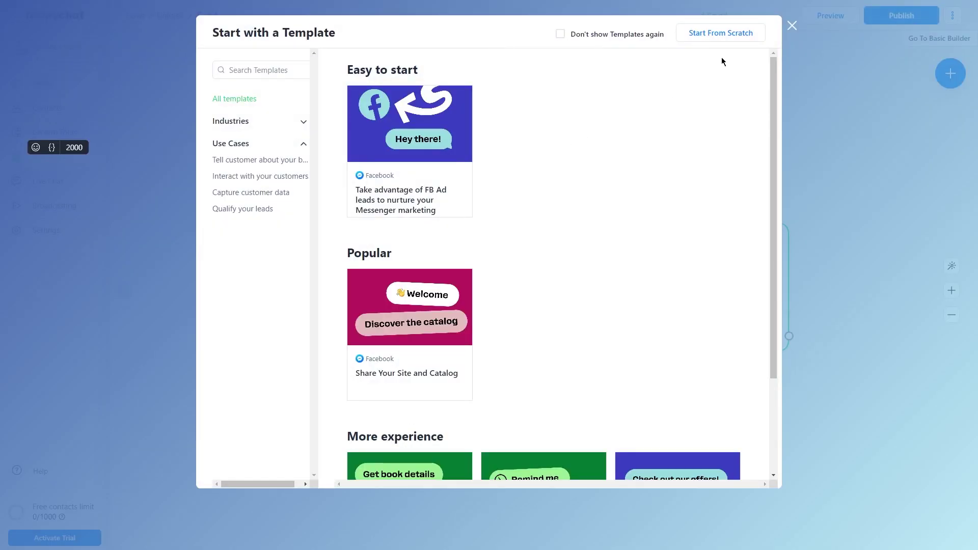
click(723, 33)
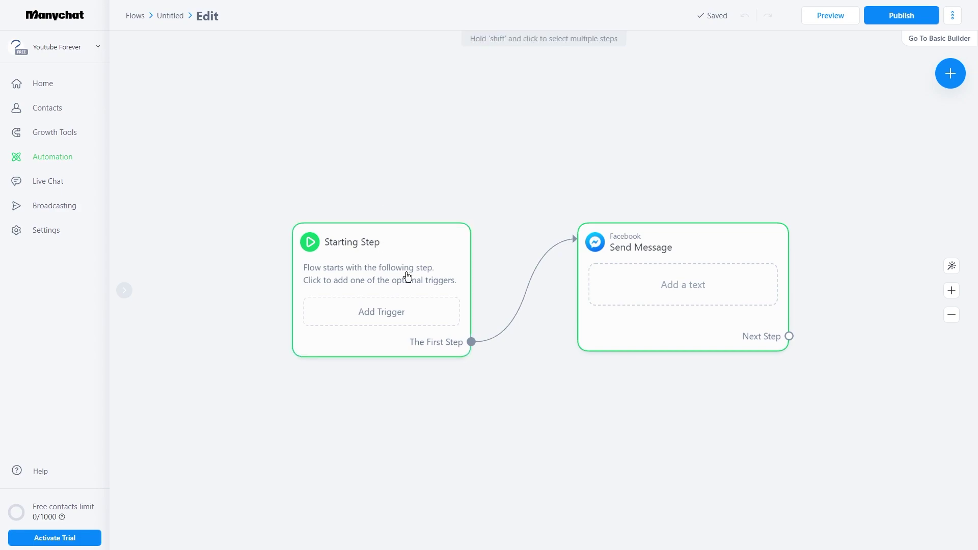
Add a Landing trigger to the Starting Step of the flow.
click(406, 322)
click(822, 166)
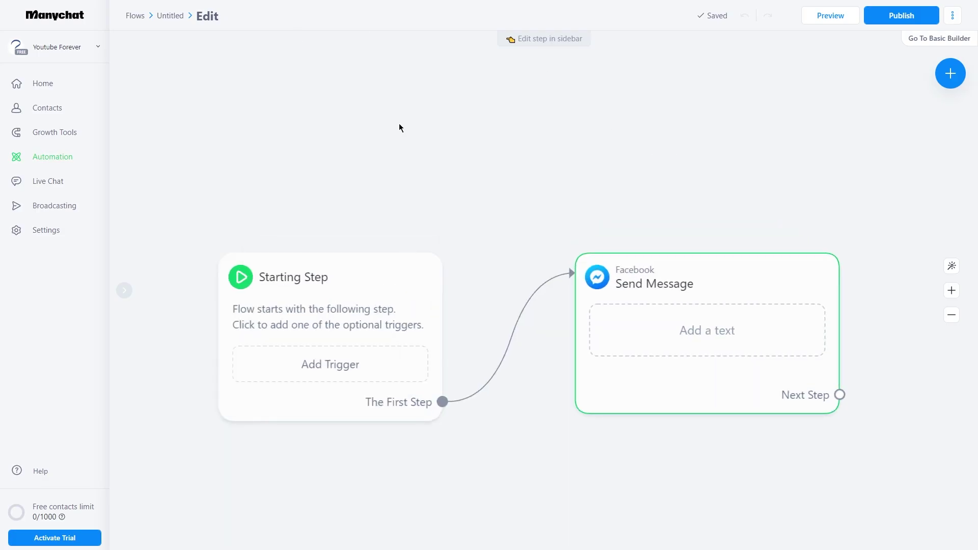
scroll(422, 158, down, 1)
scroll(613, 162, down, 1)
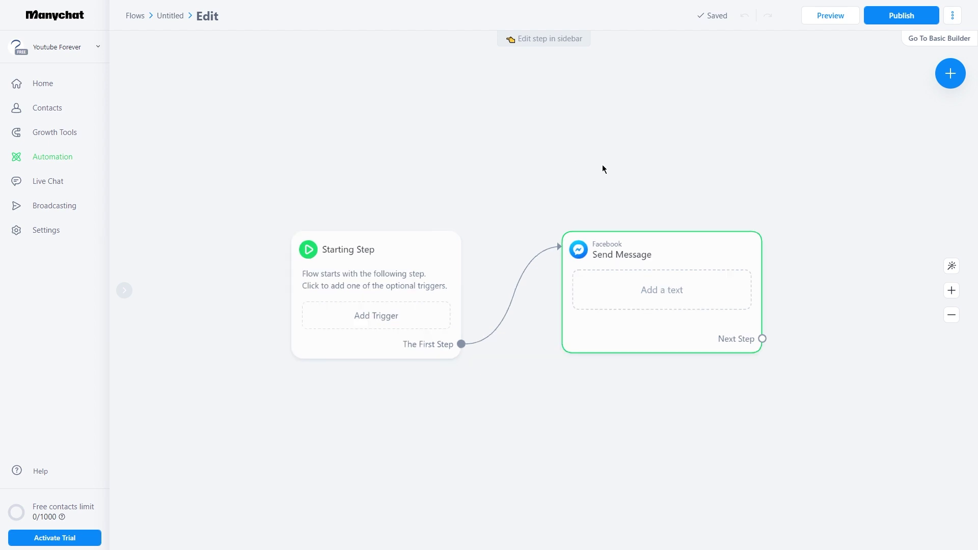
click(419, 324)
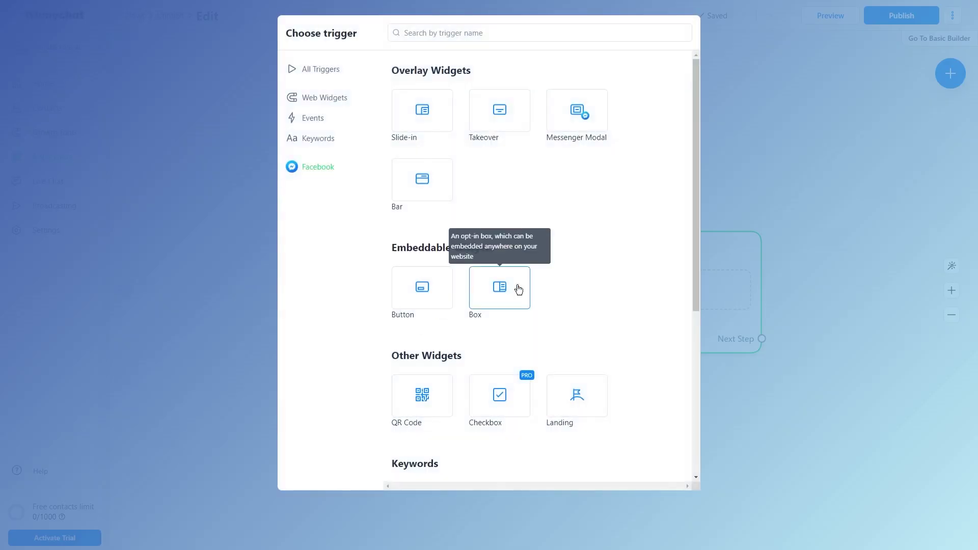
scroll(543, 288, down, 5)
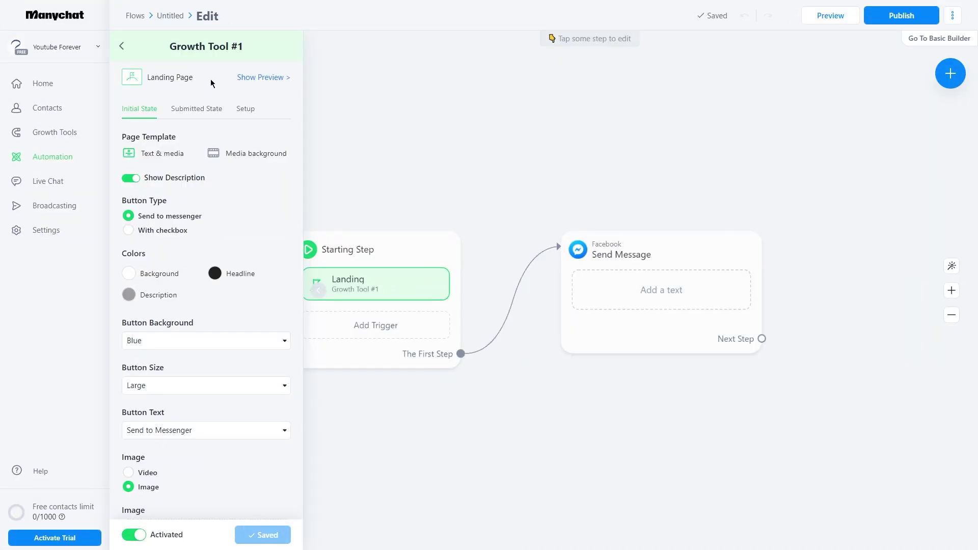
Check the landing page's button options, keeping a Blue background, Large size and the text Send to Messenger.
click(210, 46)
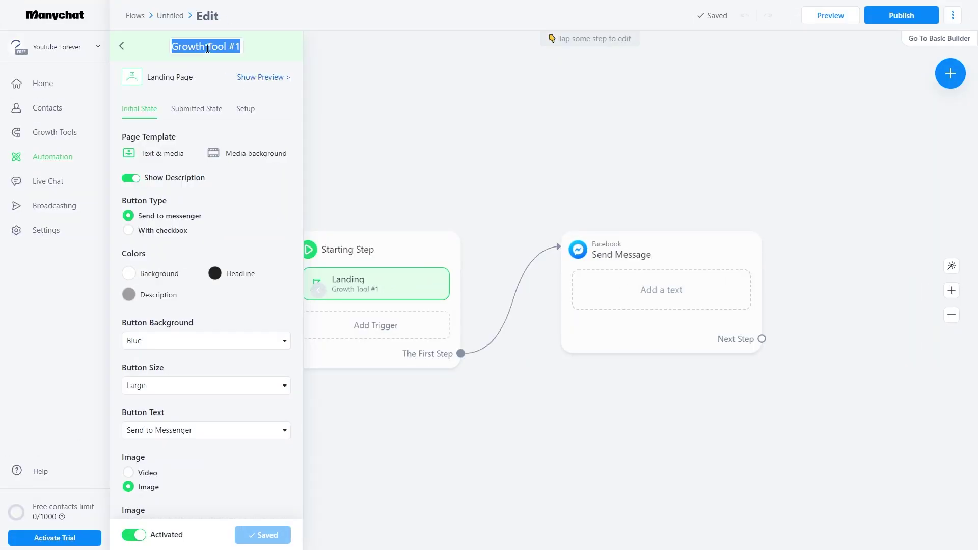
click(132, 340)
click(161, 353)
scroll(179, 343, down, 2)
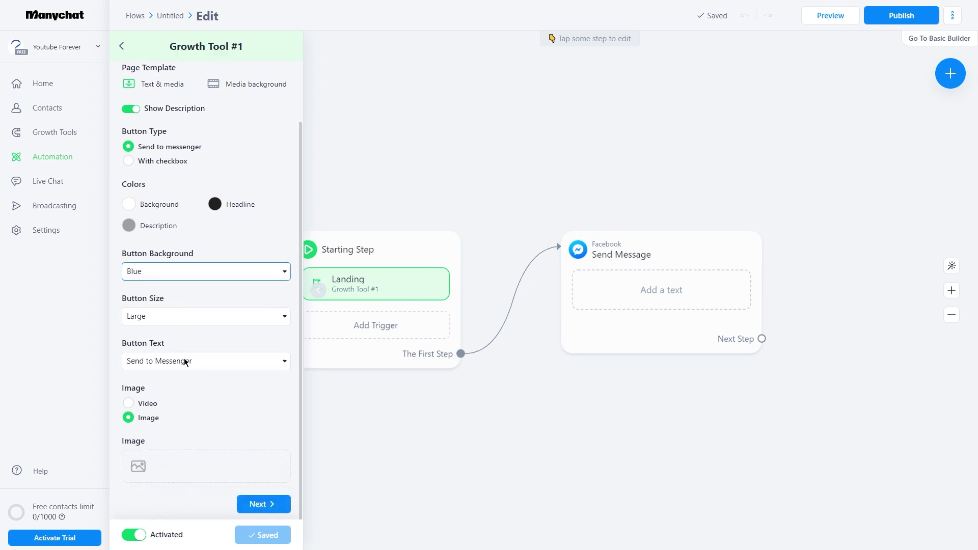
click(207, 367)
click(192, 367)
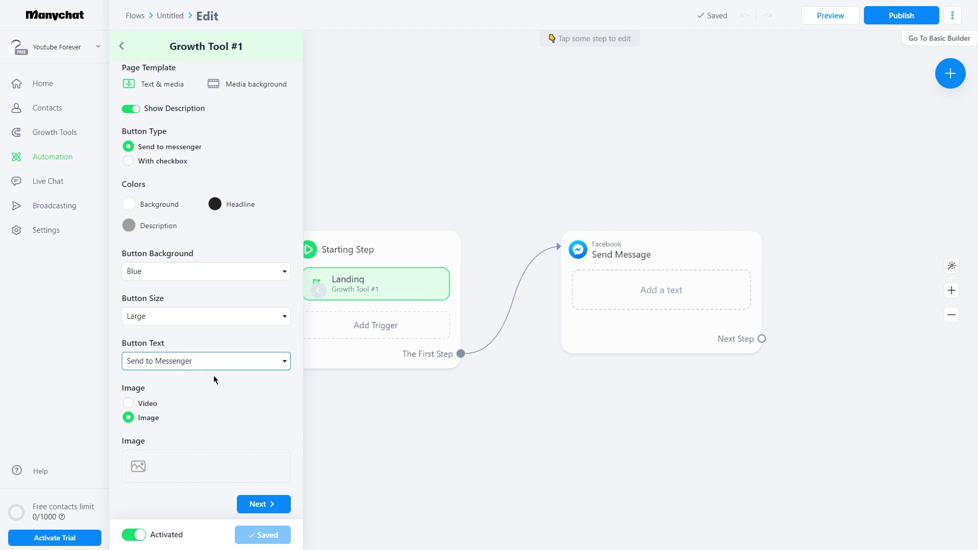
click(223, 320)
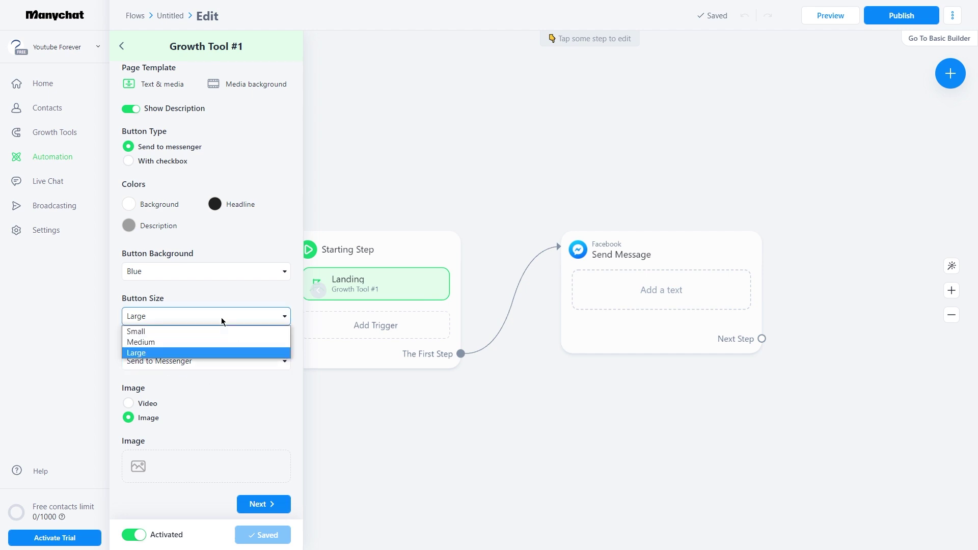
click(164, 351)
click(188, 294)
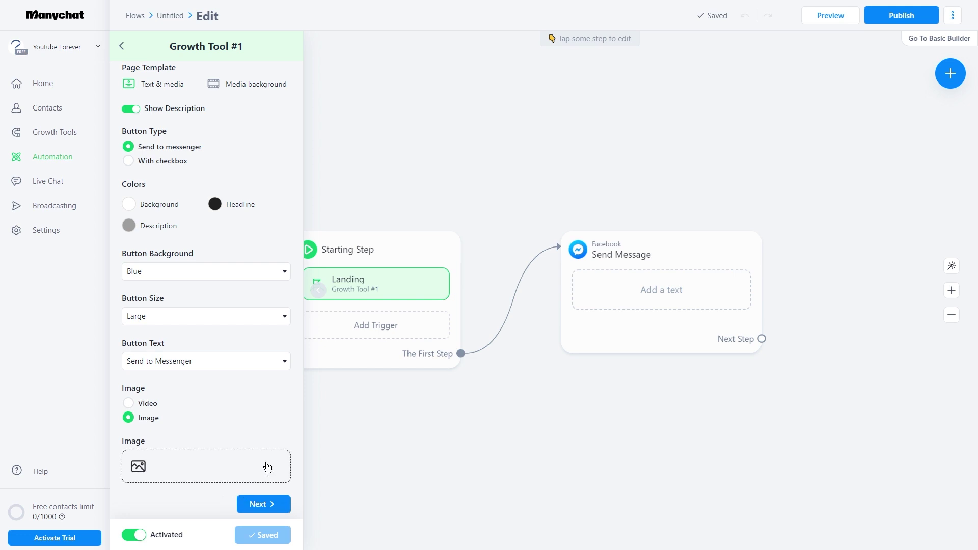
scroll(251, 415, up, 3)
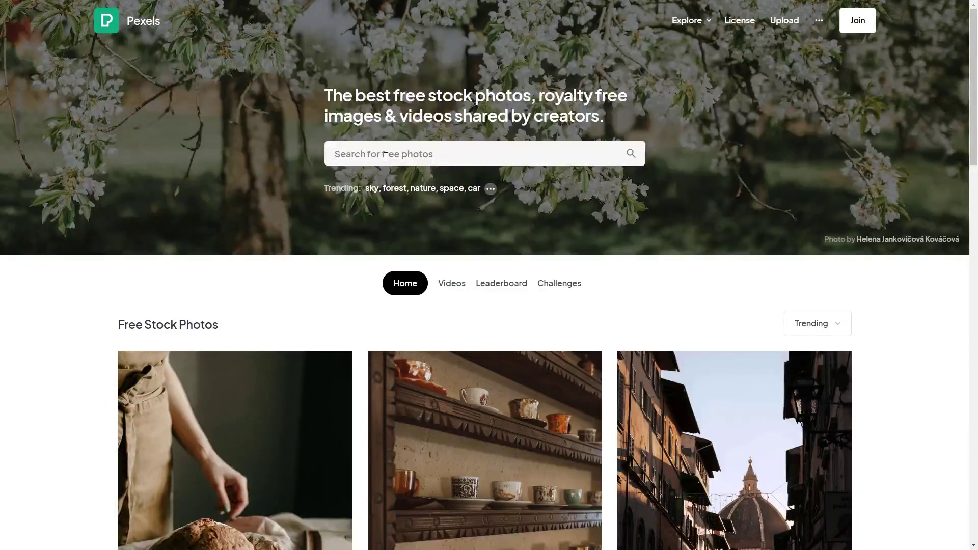
Search Pexels for "calm beach" and limit the results to videos.
click(386, 157)
text(calm beach)
key(Return)
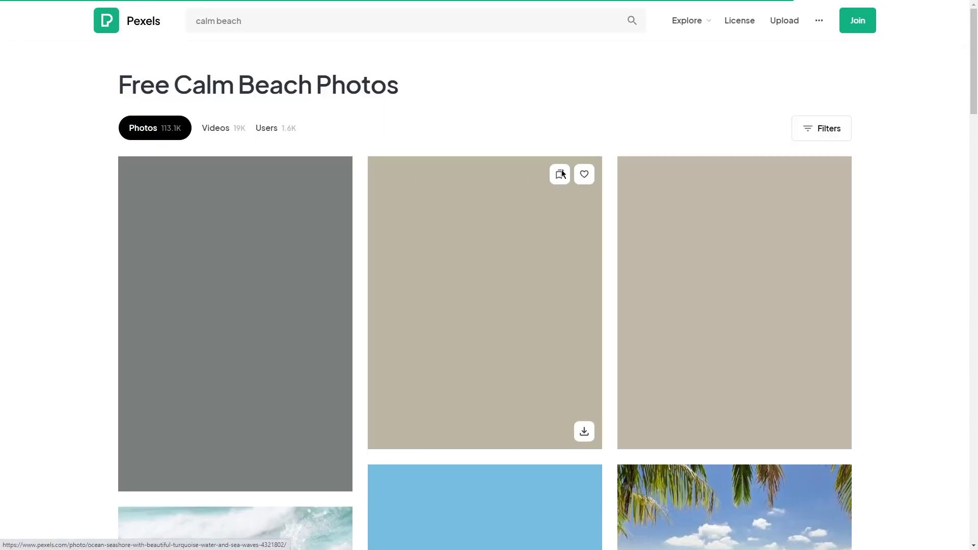
click(218, 135)
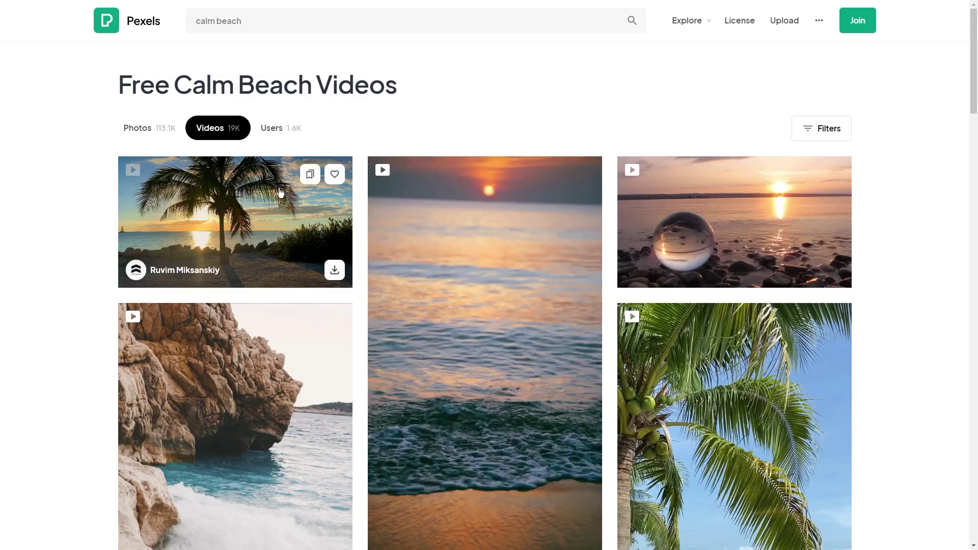
Browse the calm beach videos and open the Beautiful Sunset clip.
scroll(550, 294, down, 13)
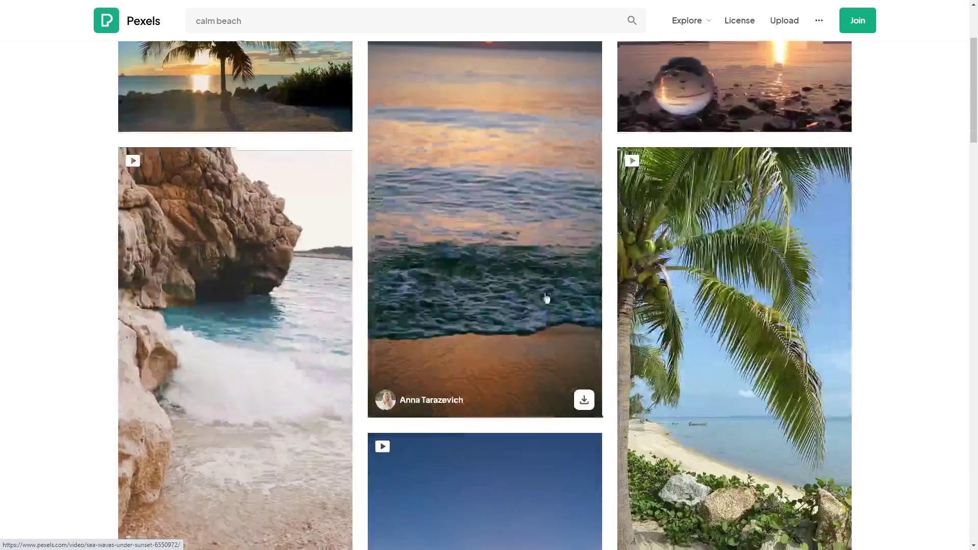
scroll(495, 288, down, 8)
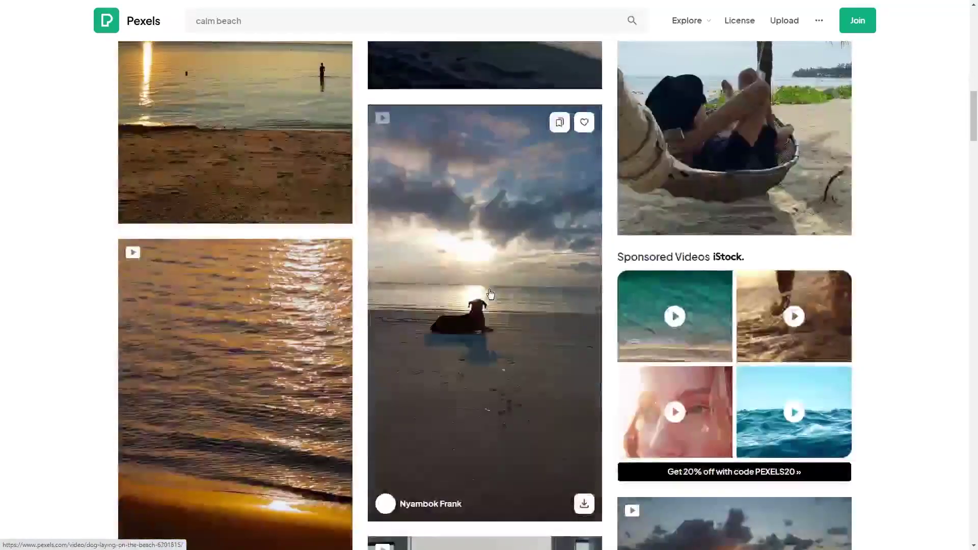
scroll(404, 246, up, 3)
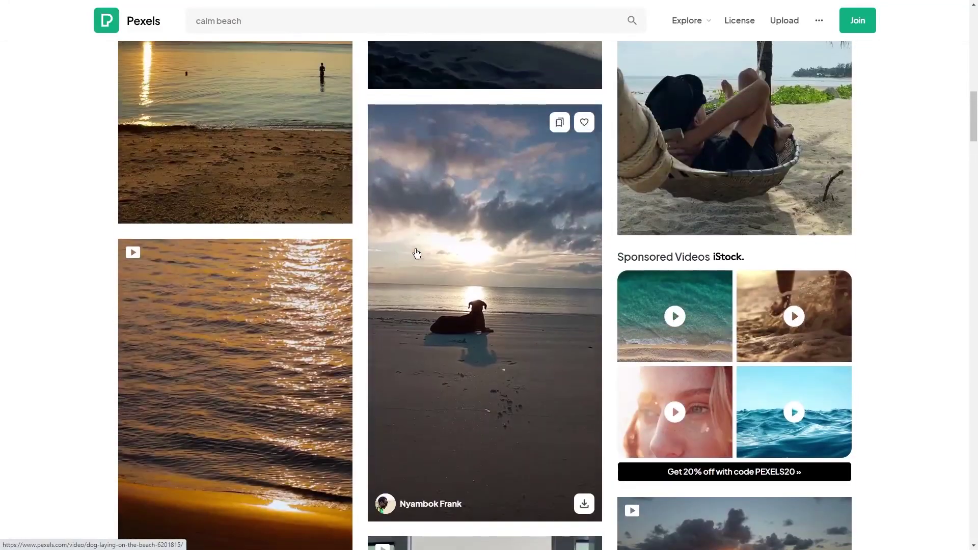
click(347, 219)
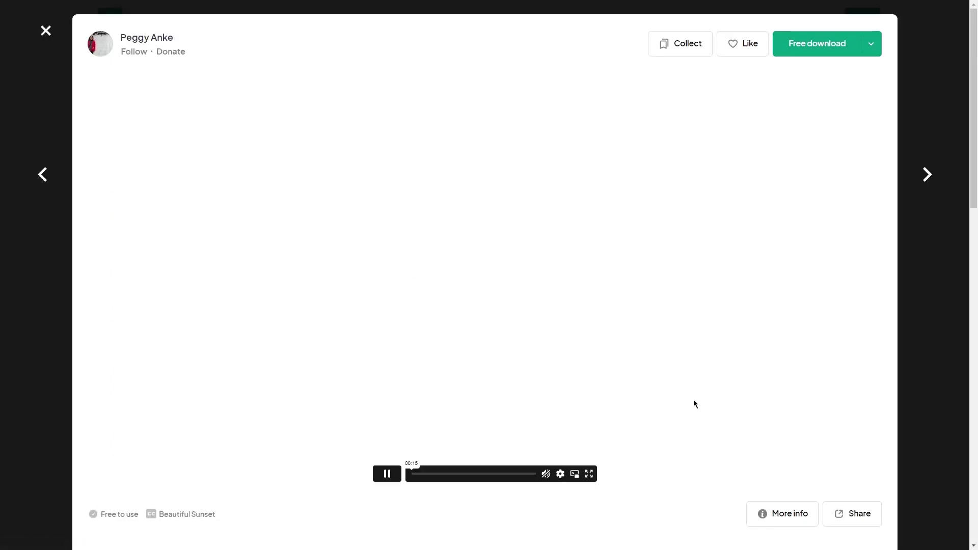
Pause the Beautiful Sunset clip's preview and skip ahead to check its footage.
click(386, 474)
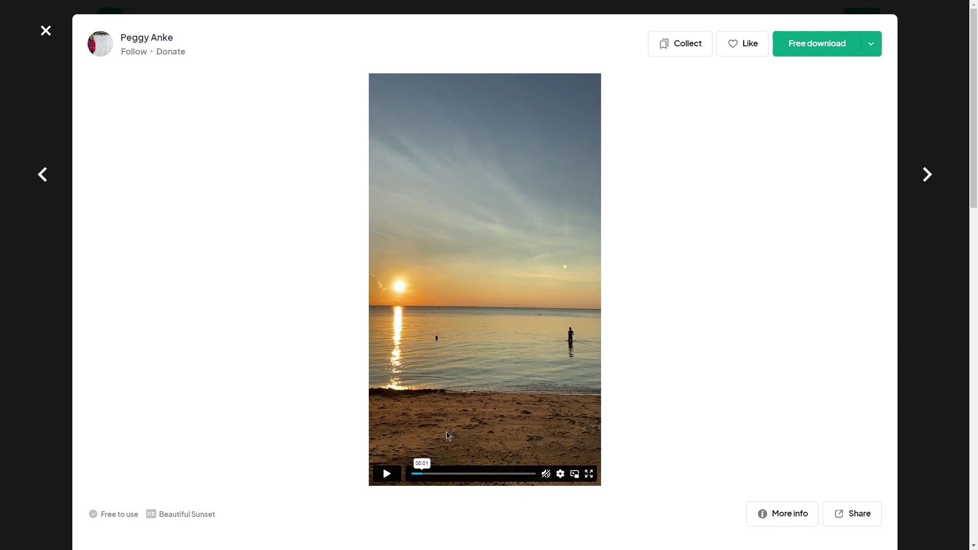
click(400, 475)
click(481, 473)
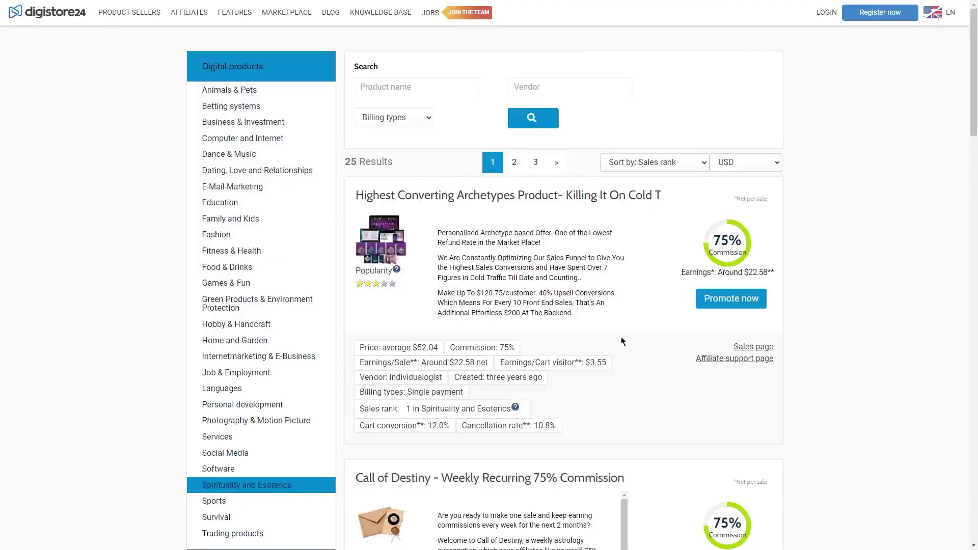
Open the sales page of the Highest Converting Archetypes Product on Digistore24 and read through to its footer.
click(758, 347)
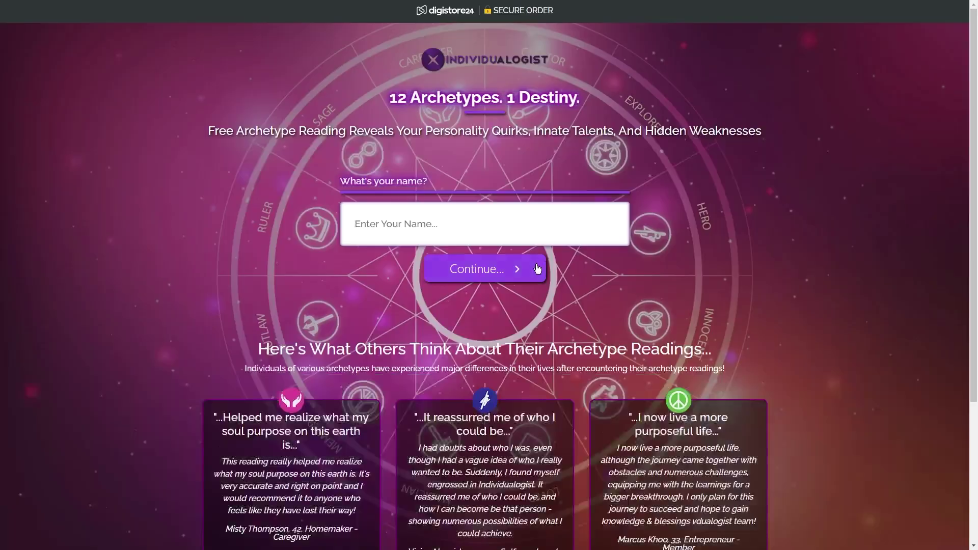
scroll(276, 239, down, 1)
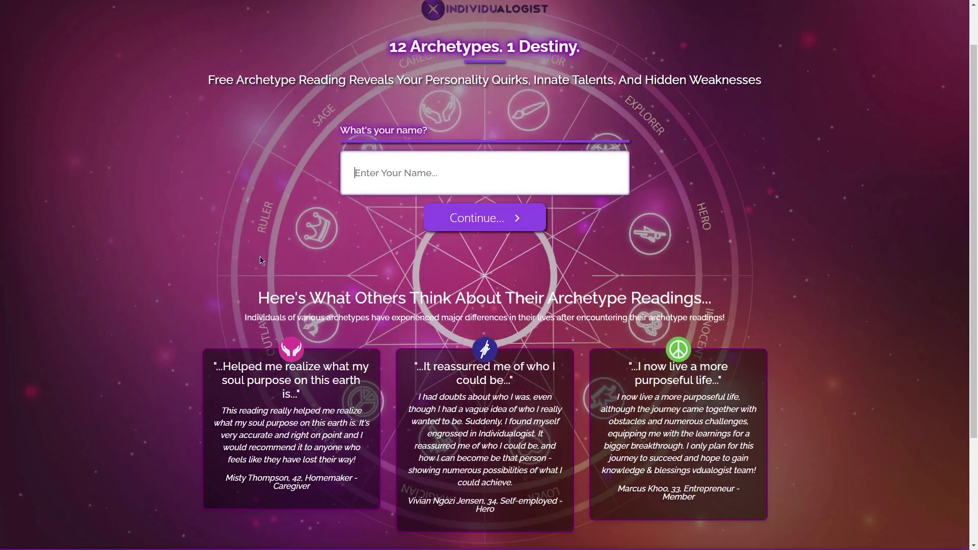
scroll(255, 250, down, 2)
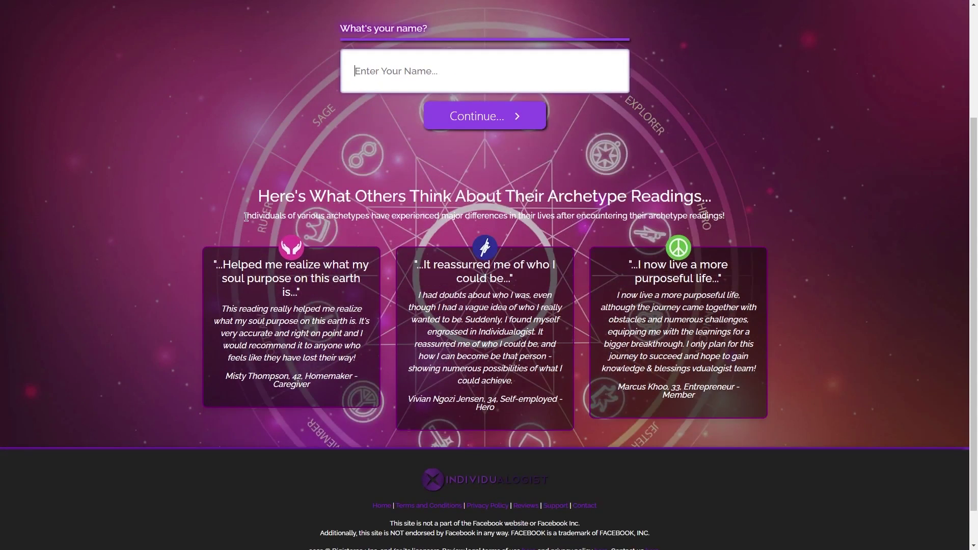
drag(238, 192, 525, 187)
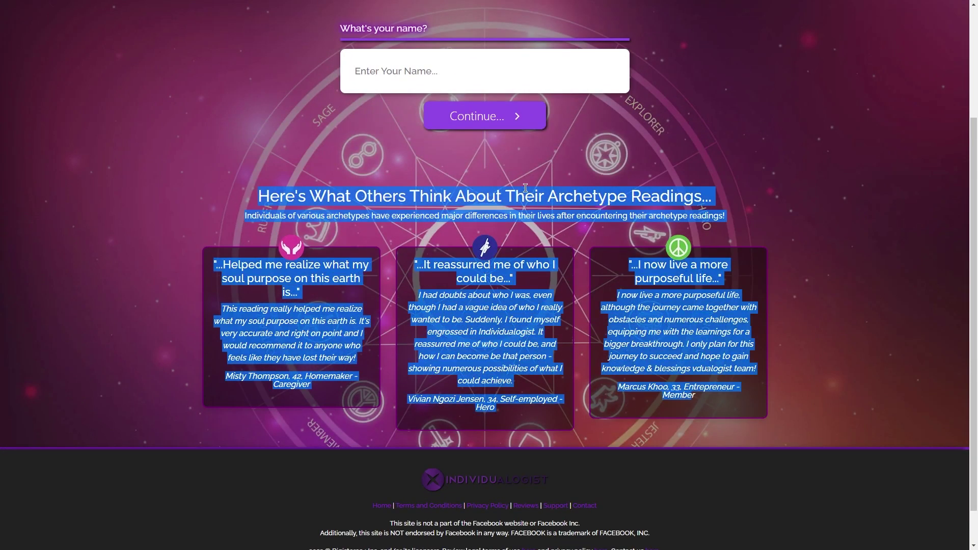
scroll(384, 283, down, 1)
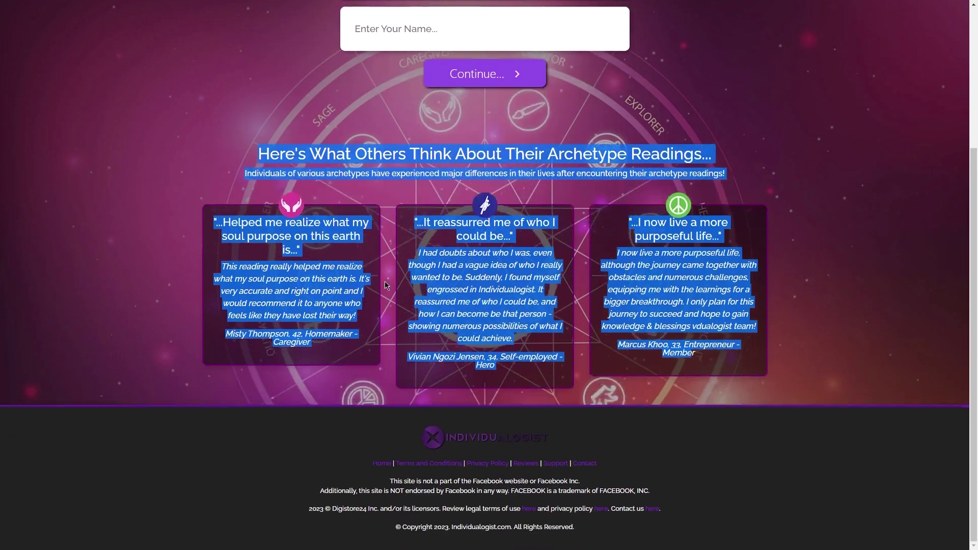
click(390, 285)
scroll(390, 286, up, 3)
Examine the sales page's free archetype reading headline and its three customer testimonials.
drag(220, 90, 797, 92)
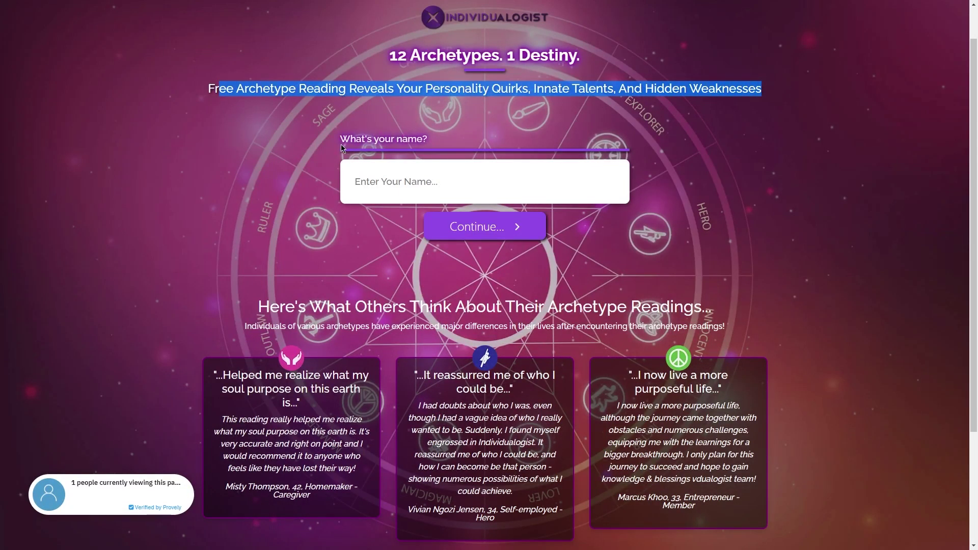
click(245, 89)
scroll(219, 196, down, 1)
drag(221, 320, 718, 471)
right_click(498, 395)
click(509, 397)
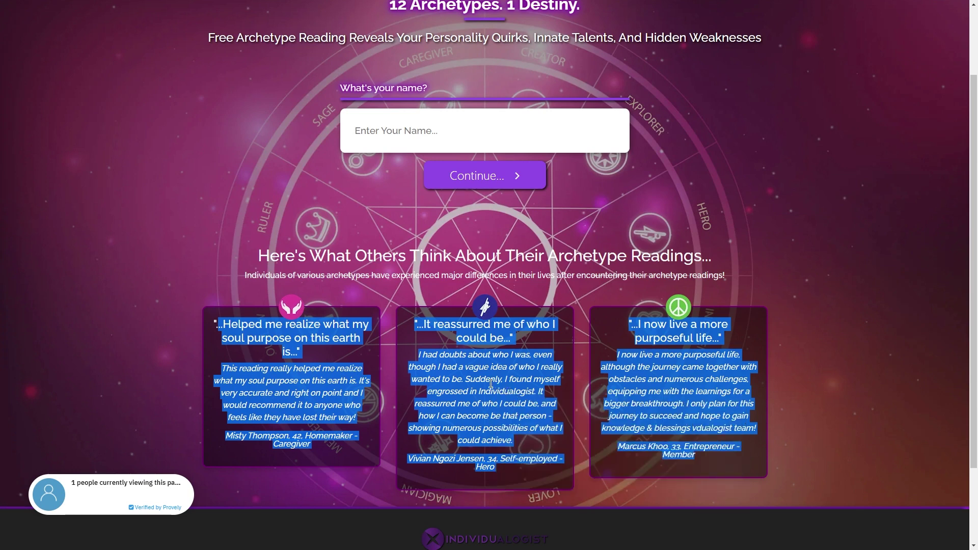
scroll(469, 377, up, 1)
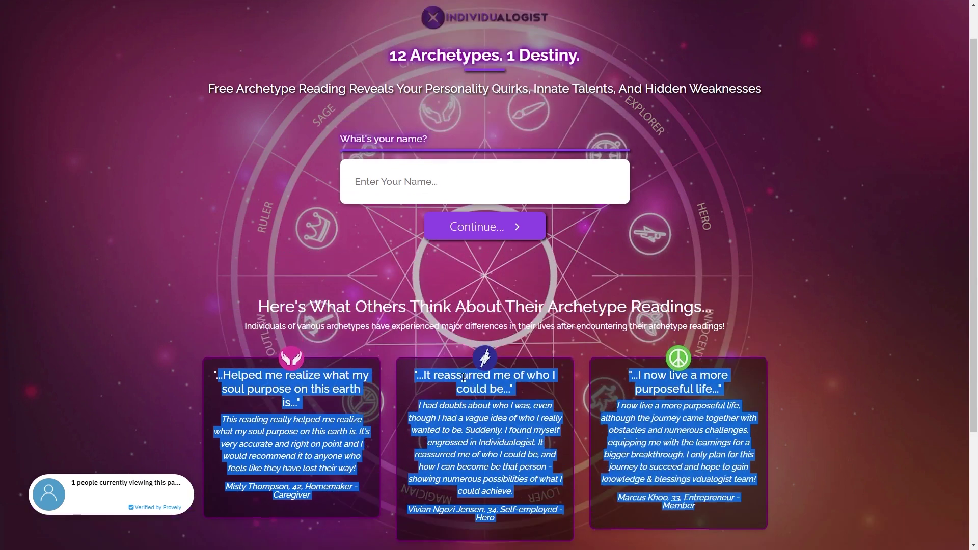
scroll(463, 377, up, 1)
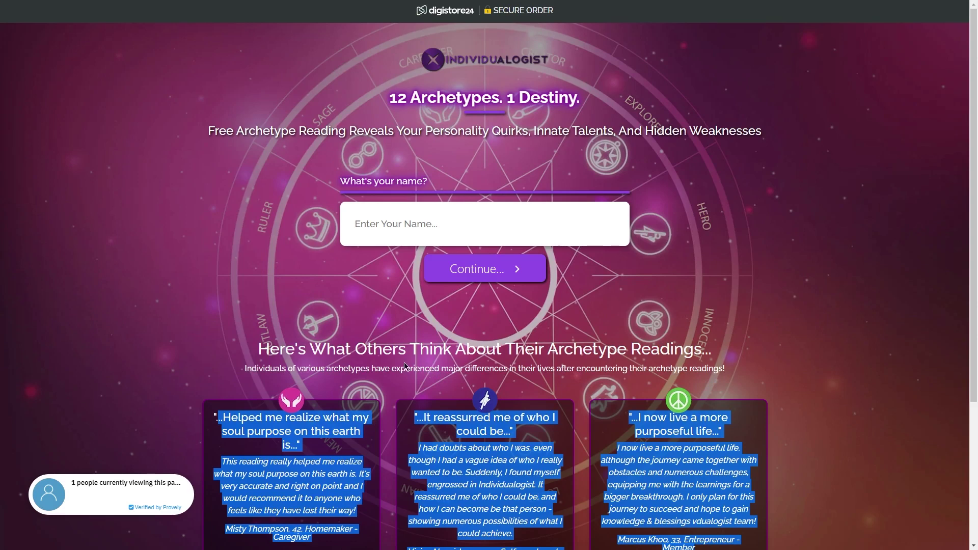
right_click(462, 421)
click(483, 427)
scroll(494, 387, down, 1)
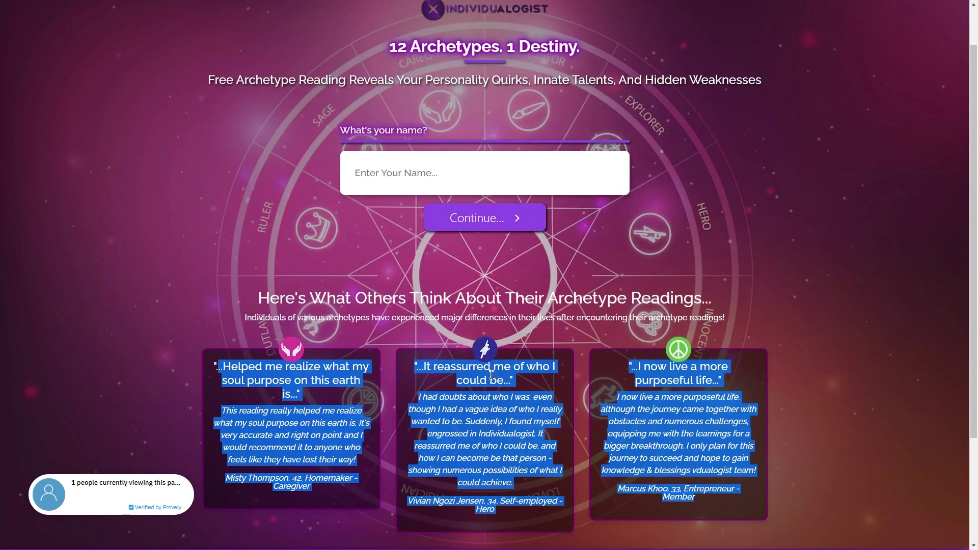
scroll(491, 371, down, 1)
scroll(511, 378, up, 2)
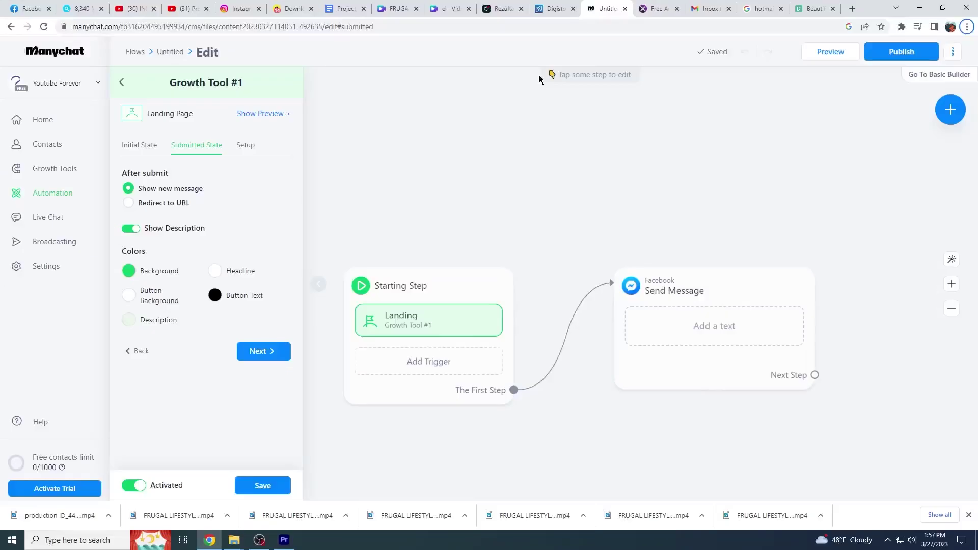
key(F11)
click(128, 166)
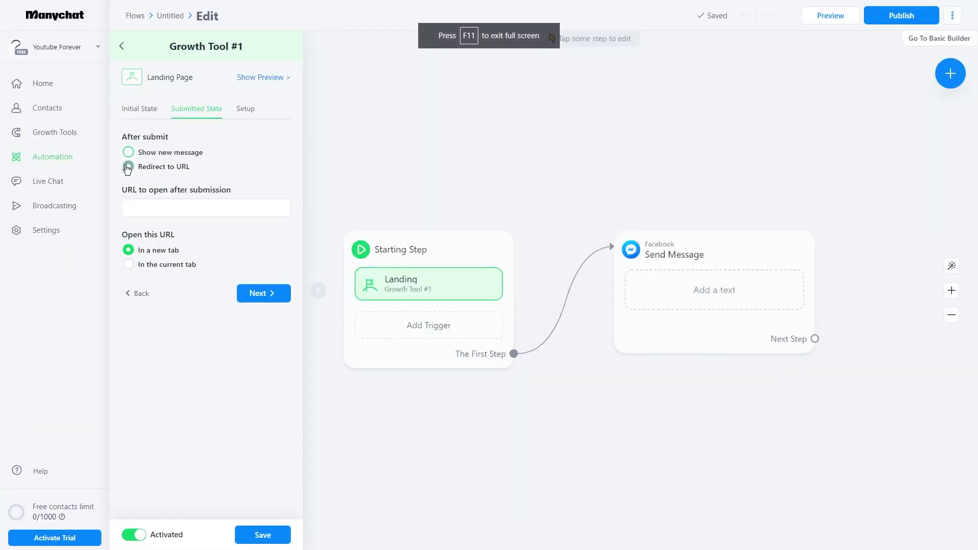
click(127, 152)
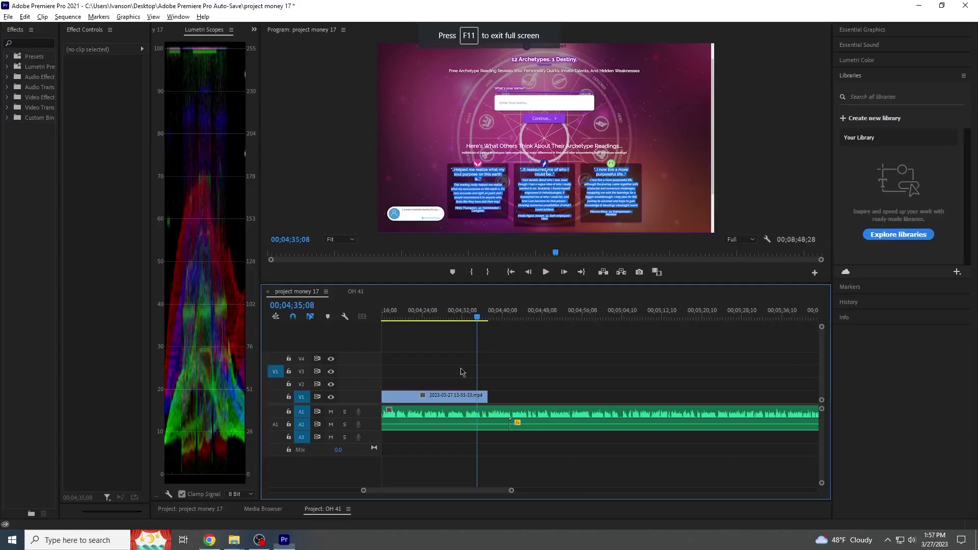
Switch to Premiere Pro and play back the project money 17 sequence from about 00;04;30, enlarging the timeline scale.
key(space)
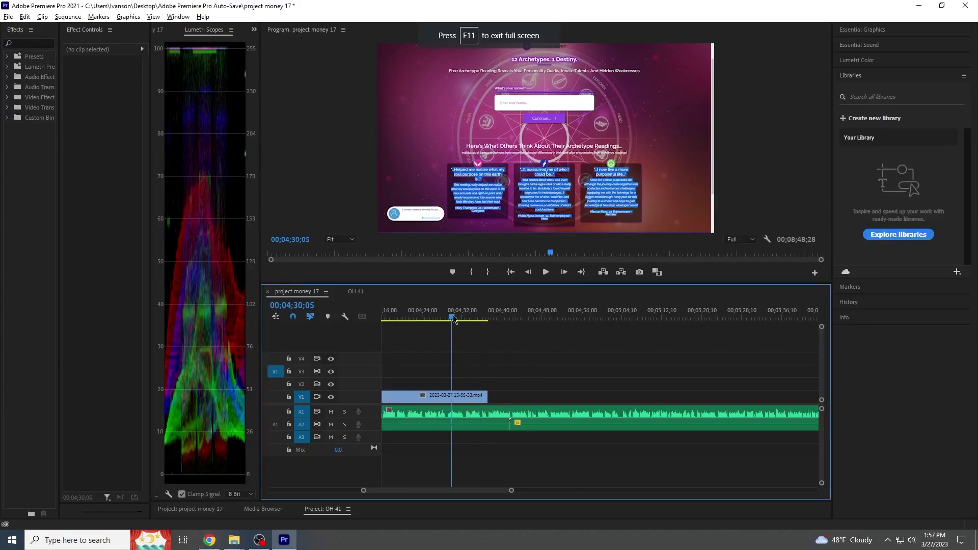
key(=)
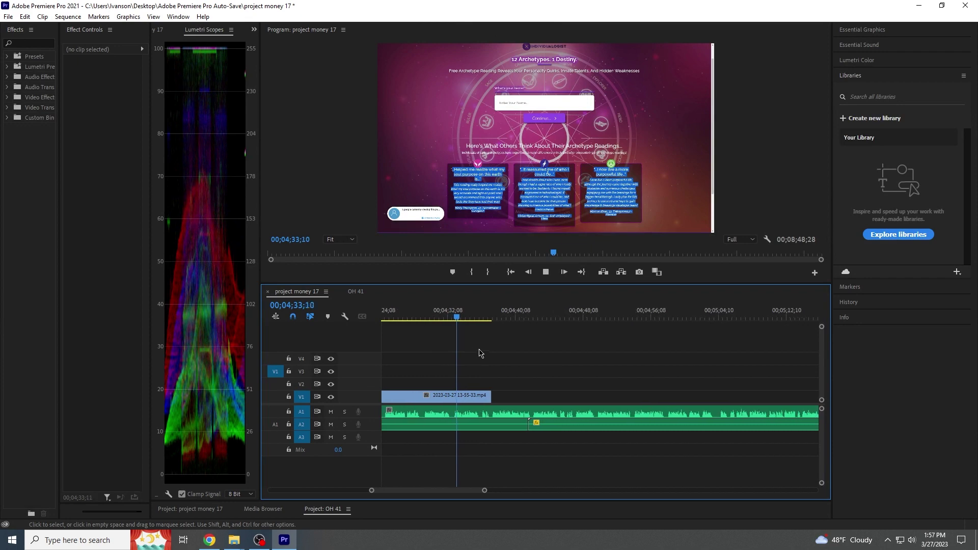
key(space)
key(=)
key(=)
key(space)
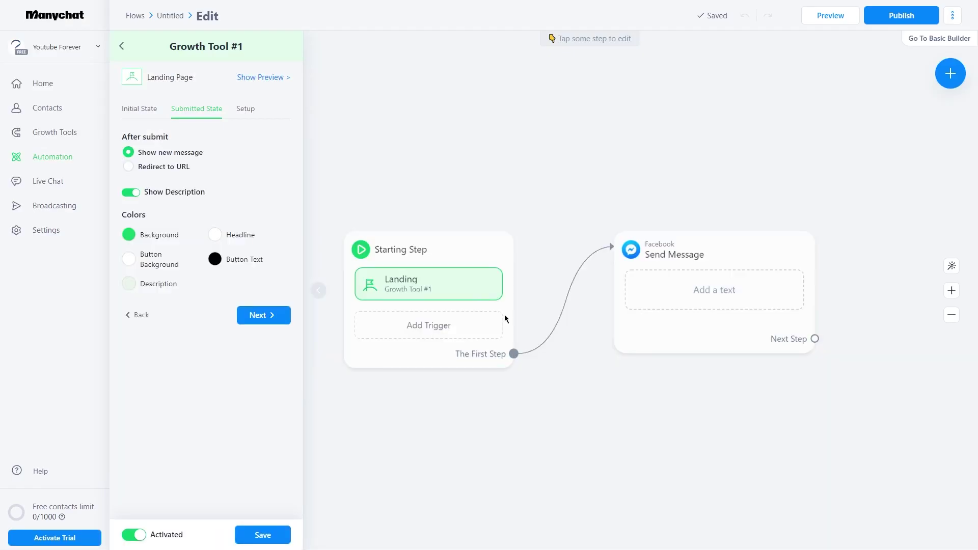
click(187, 168)
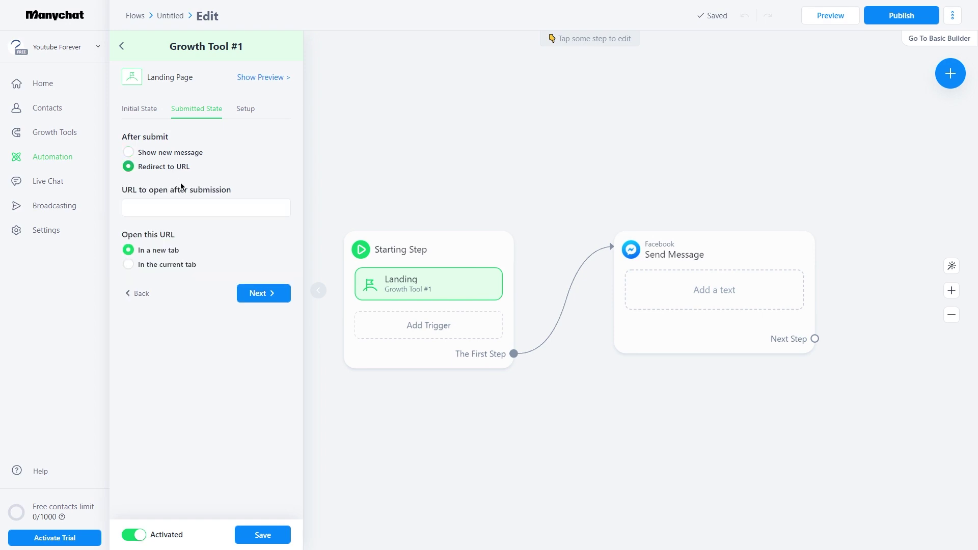
click(184, 205)
key(ctrl+v)
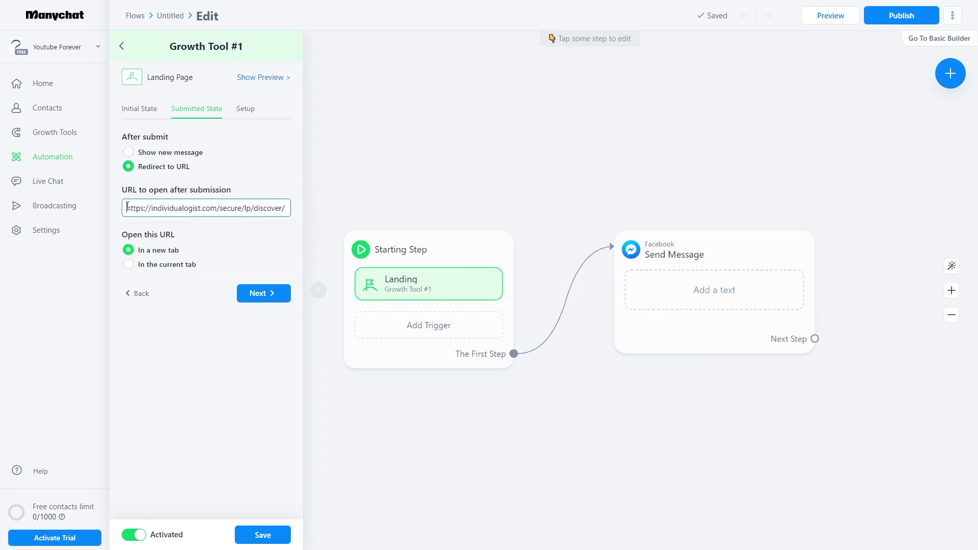
drag(128, 206, 299, 205)
Advance to the landing page's Setup settings and check its public URL.
click(261, 294)
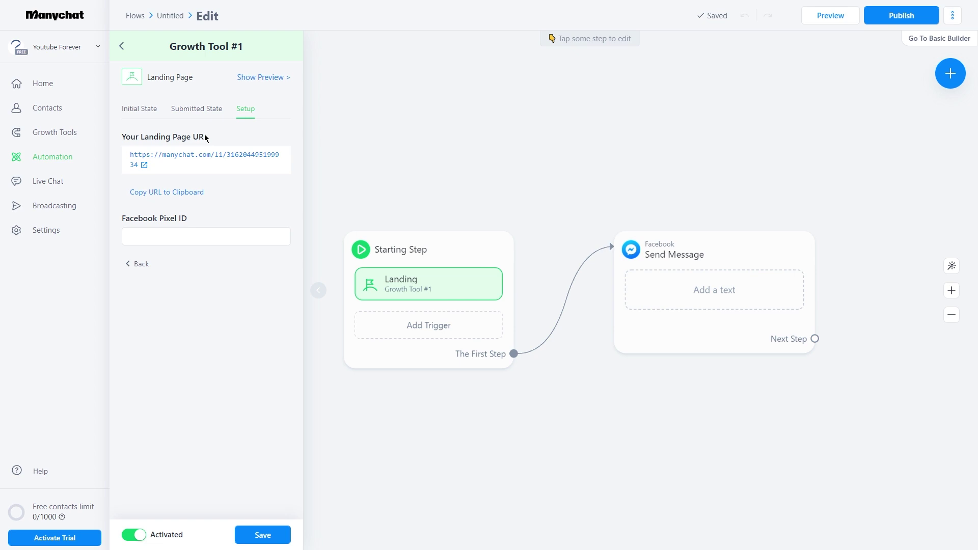
drag(214, 143, 103, 153)
drag(161, 174, 132, 156)
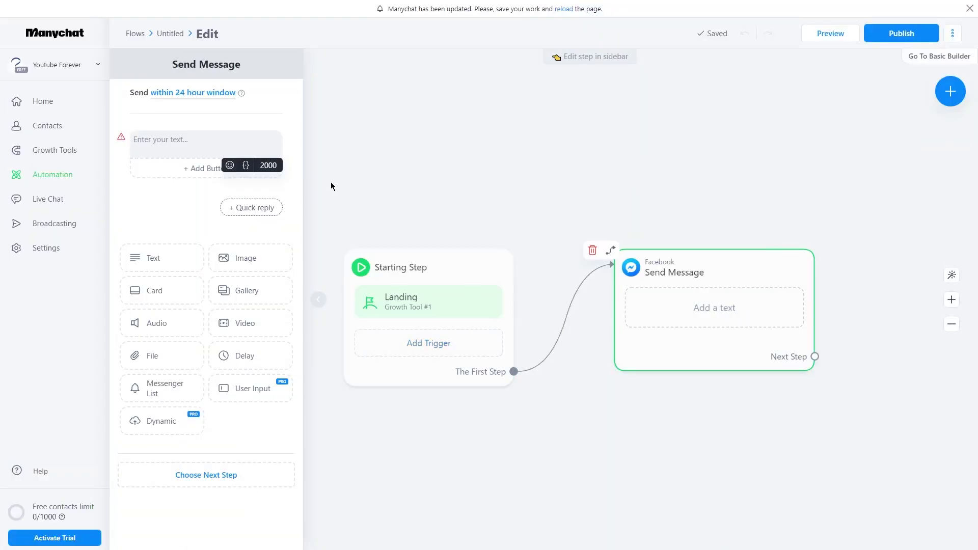
Set the Send Message text to "Hey, thanks for requesting your free archetype reading! The results are quite intriguing, it could shock you".
click(178, 146)
key(ctrl+v)
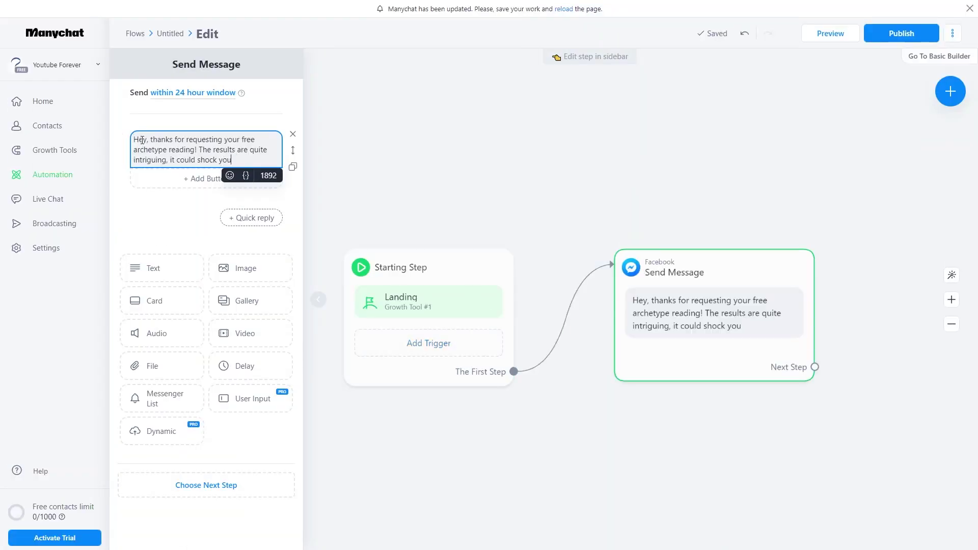
drag(134, 139, 225, 160)
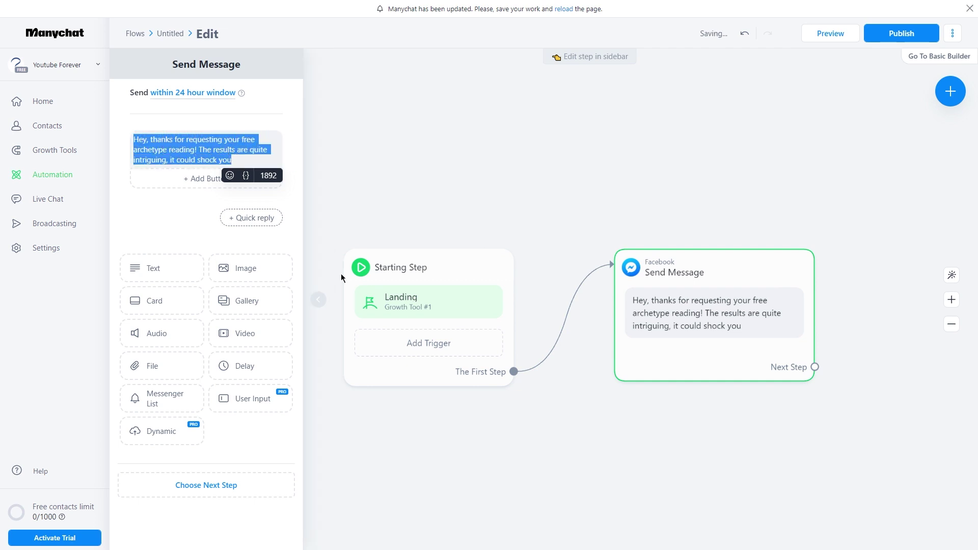
click(159, 140)
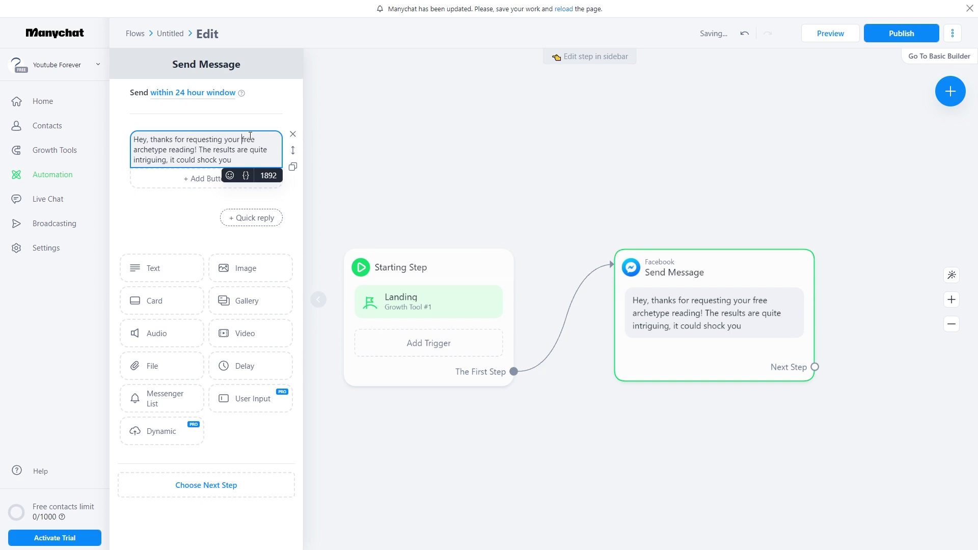
drag(152, 154, 234, 161)
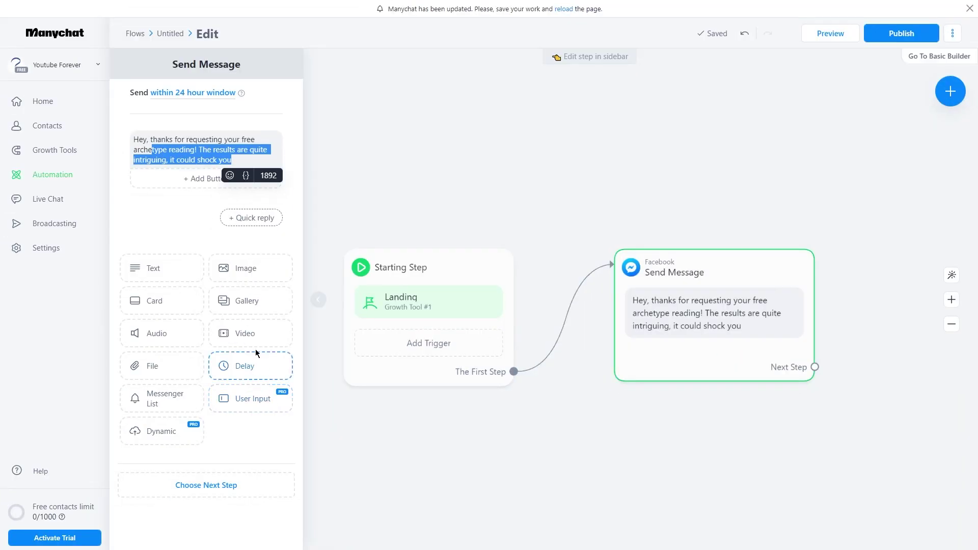
Add a 3-second typing delay below the text in the Send Message step.
click(245, 369)
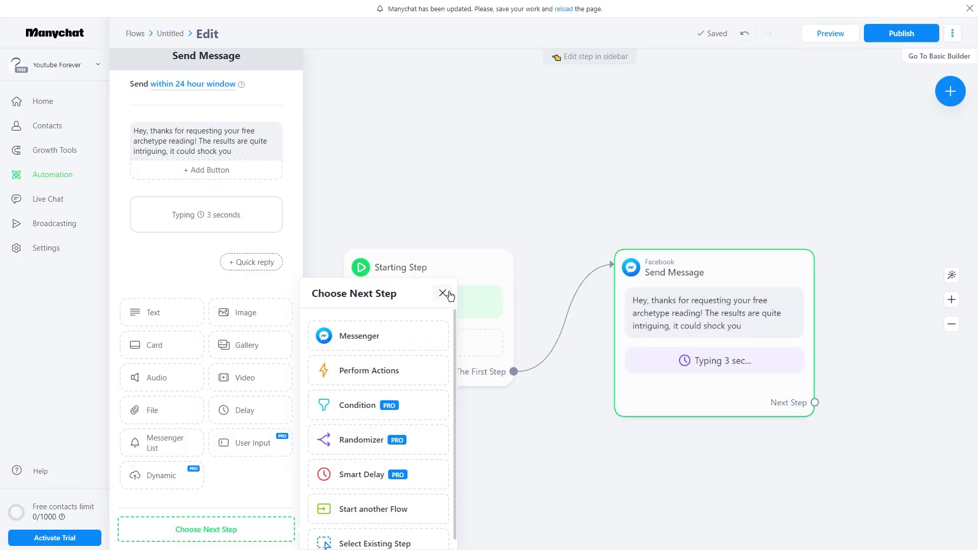
click(443, 293)
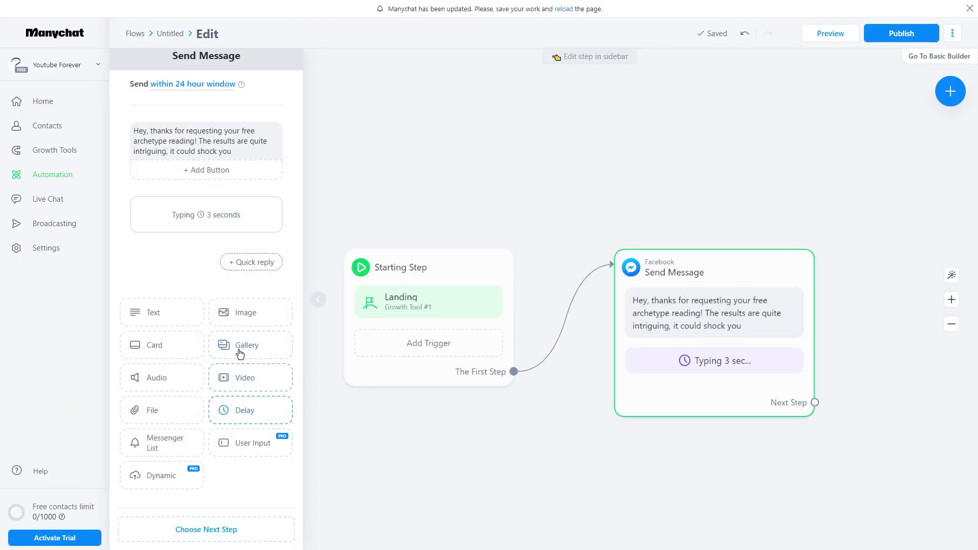
click(351, 196)
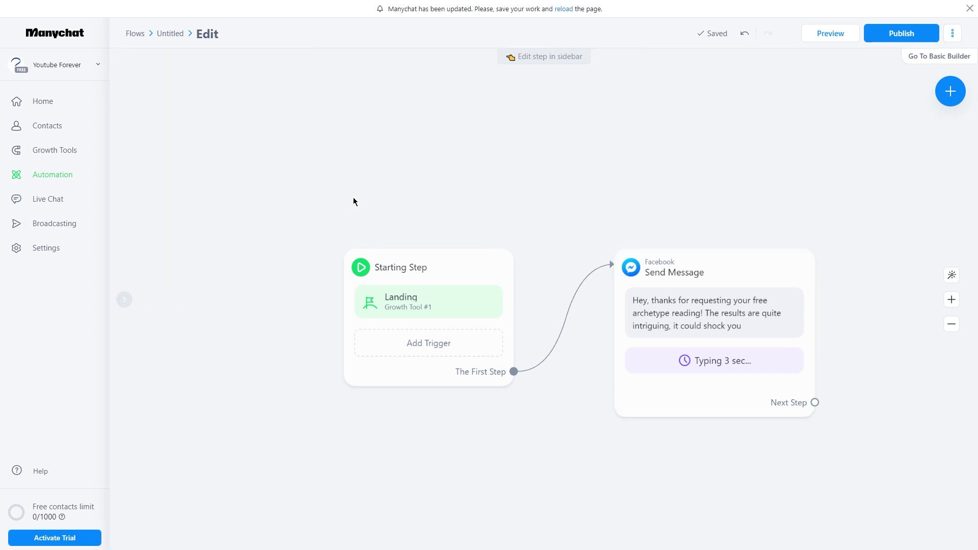
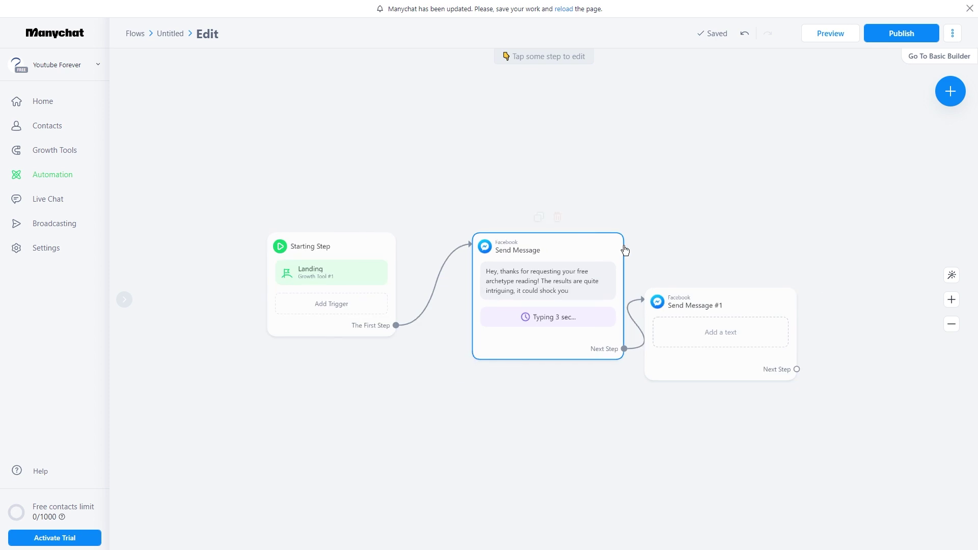
Open the Send Message #1 step and enter "Hey" as its first text block.
click(648, 240)
scroll(648, 237, up, 2)
scroll(648, 239, down, 1)
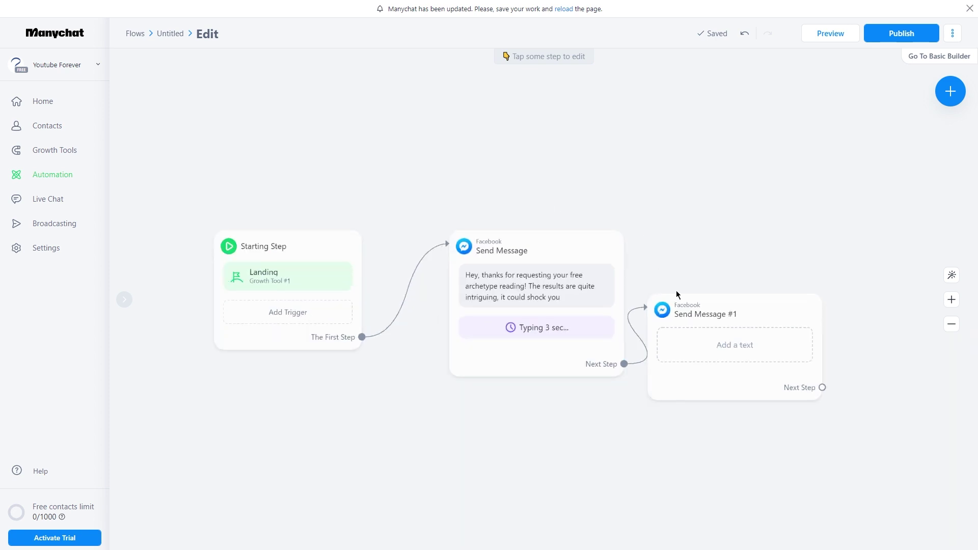
click(709, 345)
click(203, 149)
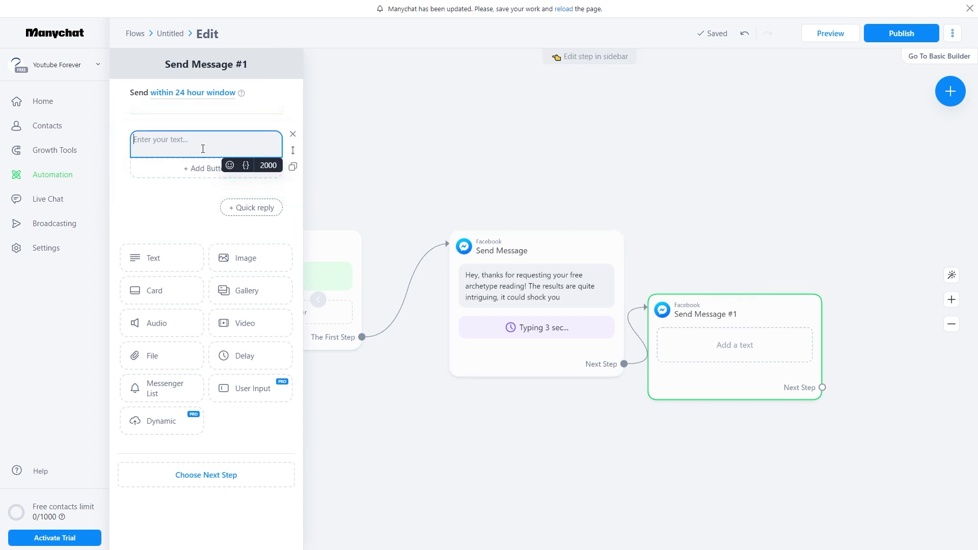
text(Hey)
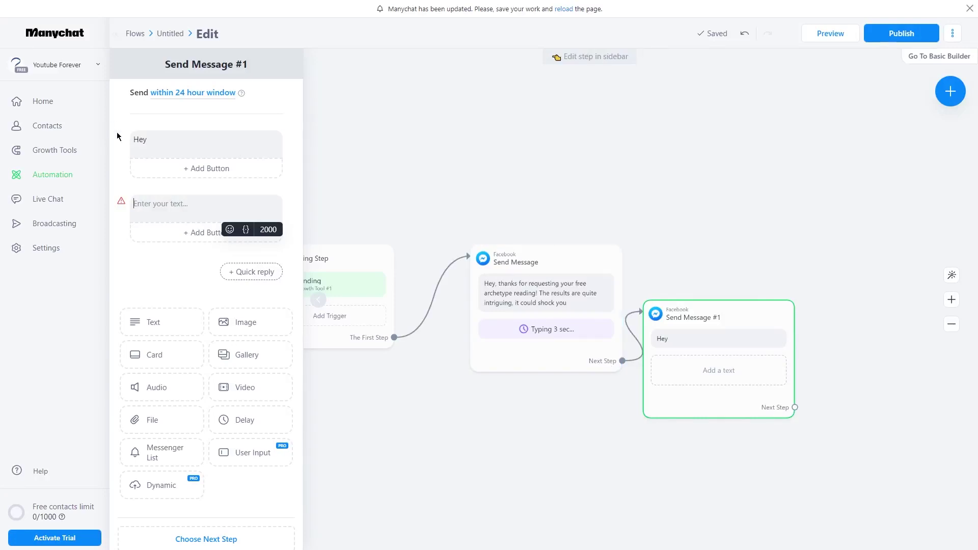
Fill the second text block with "have you checked your free archetype reading for today? You can do so by clicking on the button below".
click(168, 202)
text(have you checked your free archetype reading for today? You can do so by clicking on the button below)
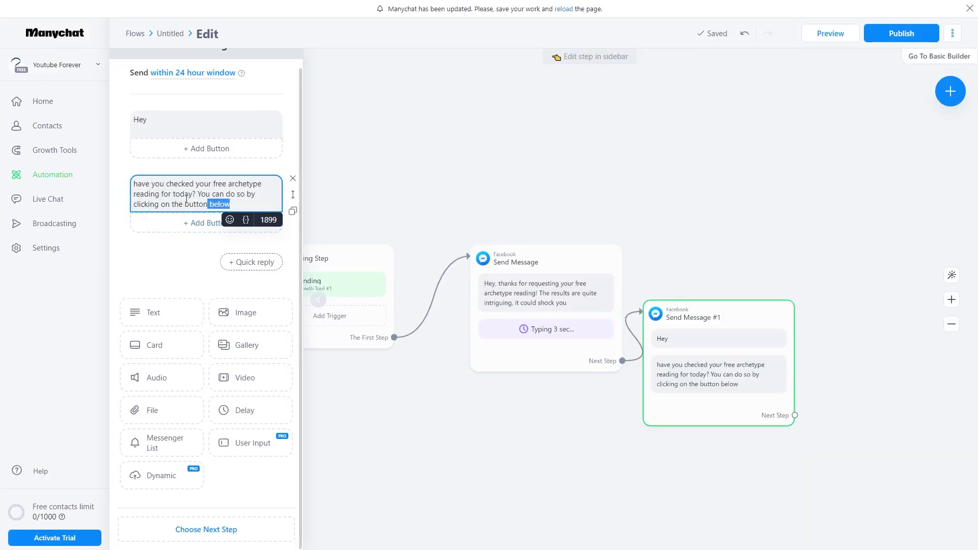
drag(187, 199, 123, 186)
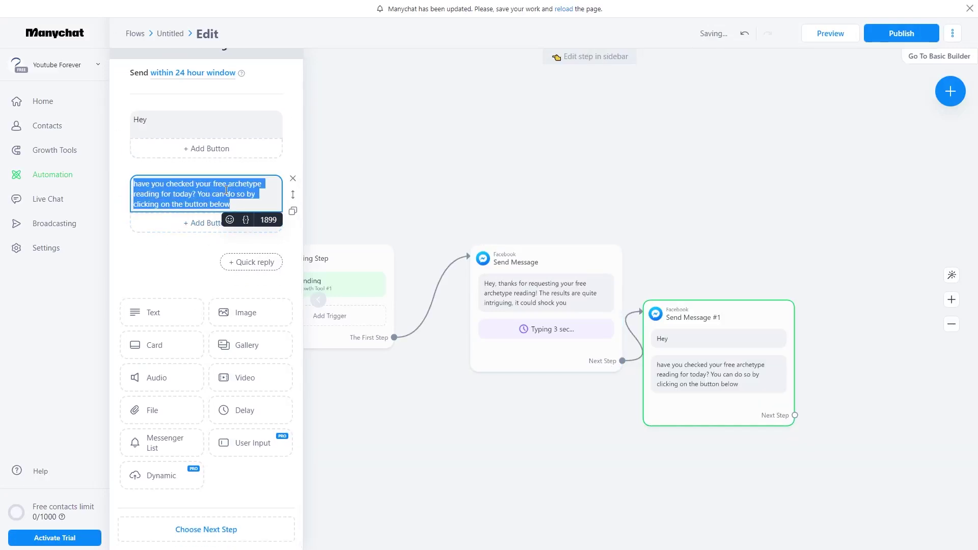
End the second text block of Send Message #1 with a colon and add a button below it with the Open website action.
click(250, 206)
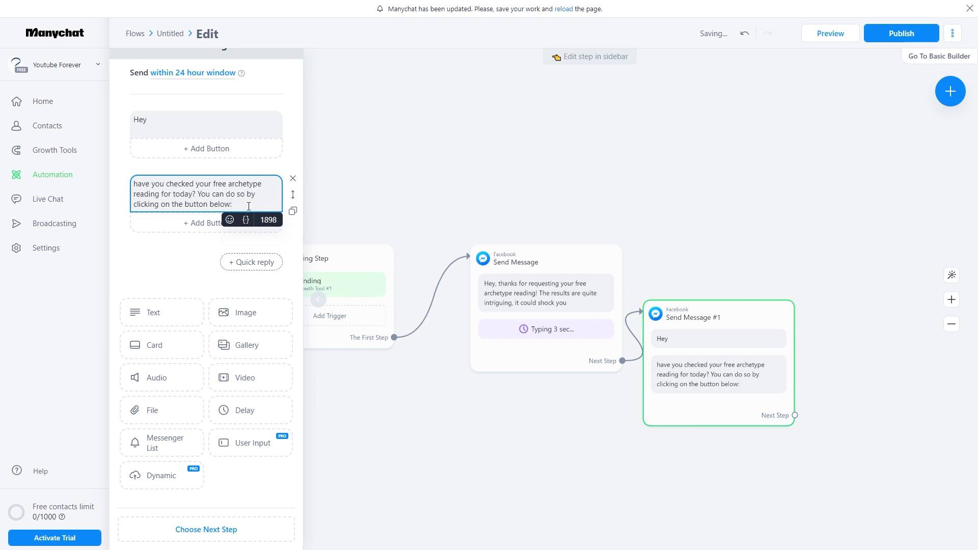
click(212, 227)
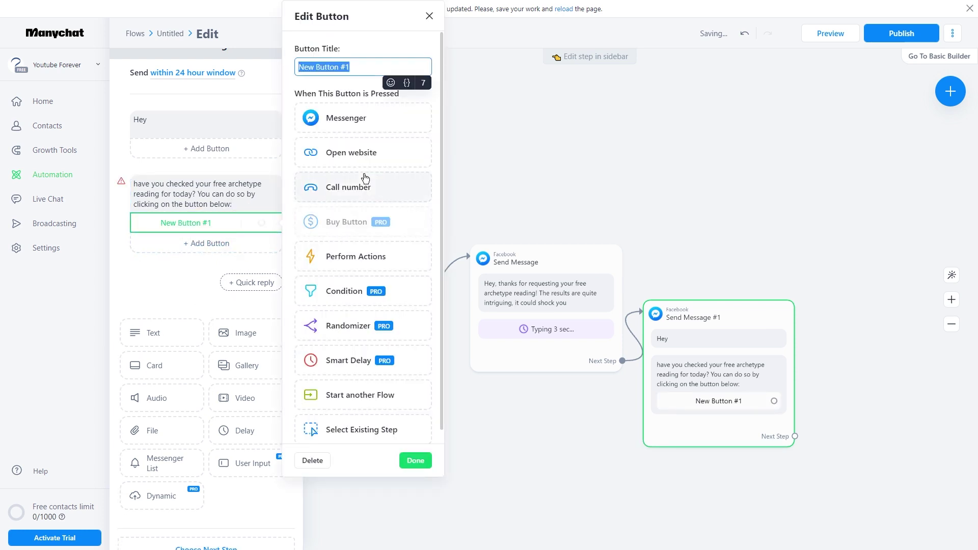
click(372, 156)
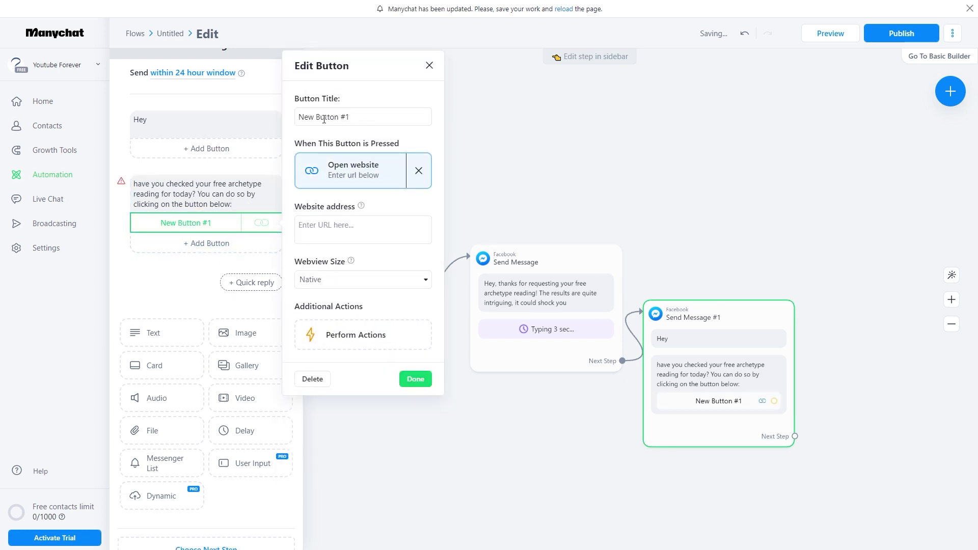
click(351, 227)
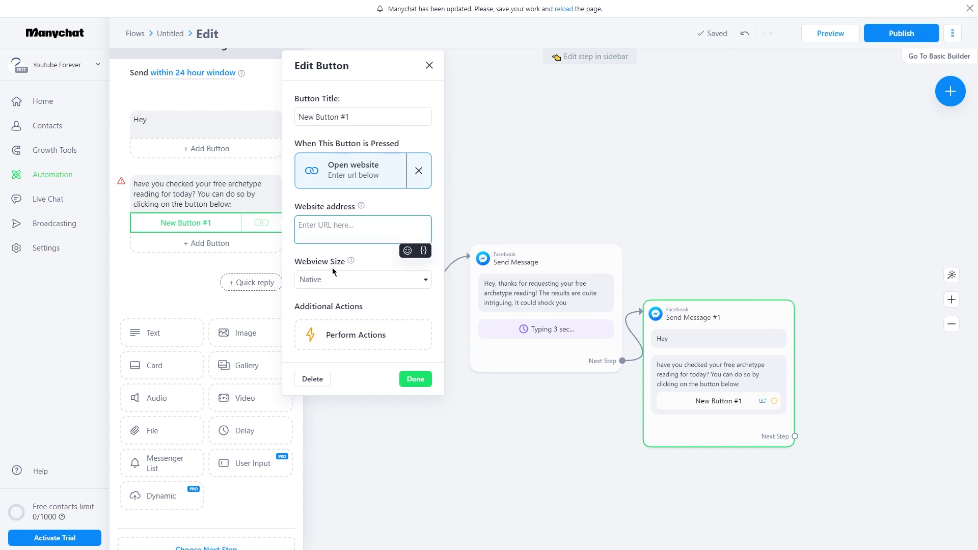
click(416, 379)
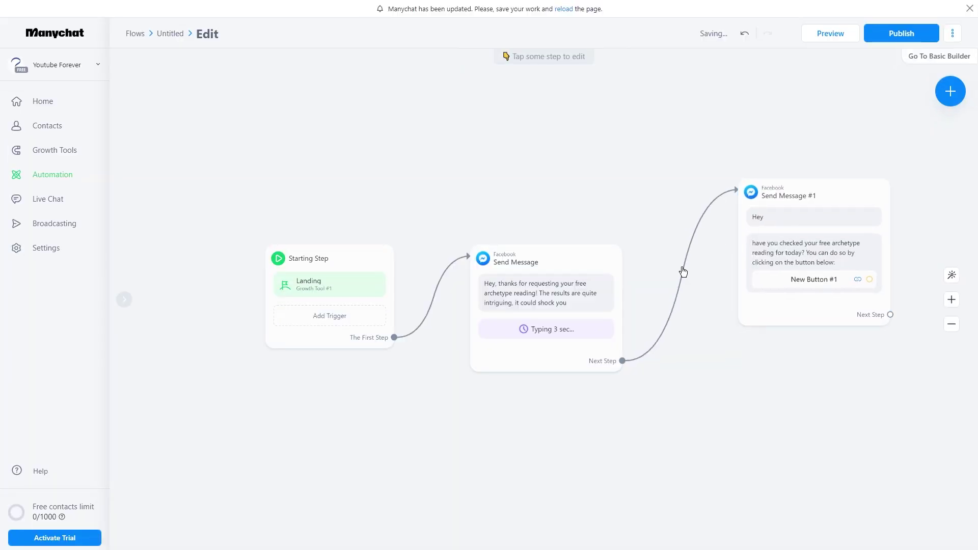
Arrange the flow steps in a rising diagonal, with Starting Step lowest, Send Message in the middle and Send Message #1 highest.
drag(373, 279, 316, 402)
drag(541, 299, 506, 289)
drag(746, 258, 722, 218)
Open the Send Message step, check its typing delay block and review how the three flow steps connect.
click(462, 348)
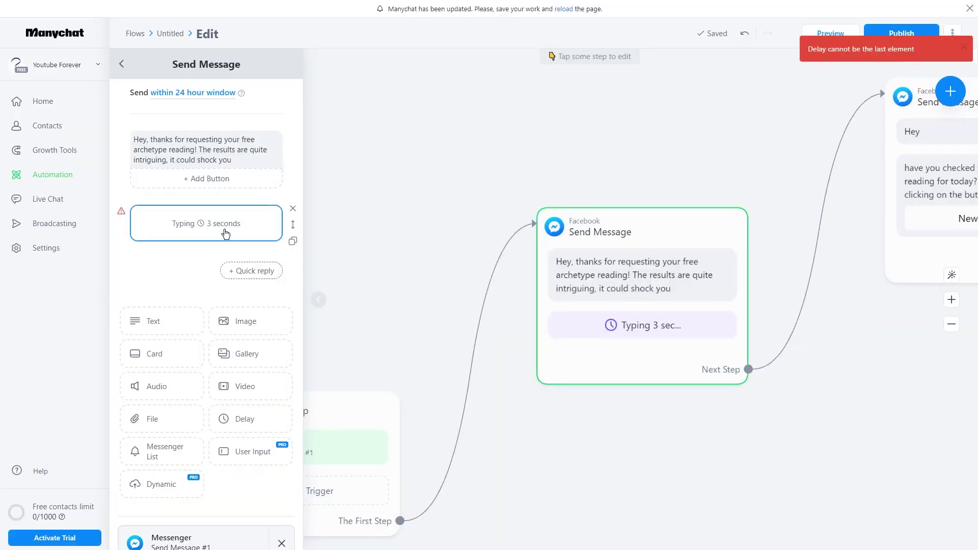
double_click(225, 230)
click(434, 181)
scroll(535, 280, down, 5)
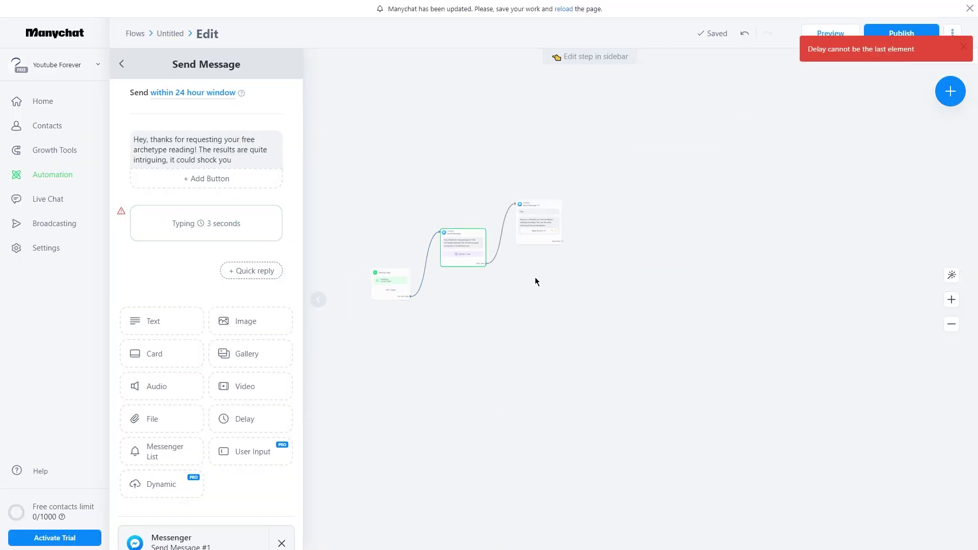
scroll(345, 253, up, 2)
scroll(673, 266, down, 2)
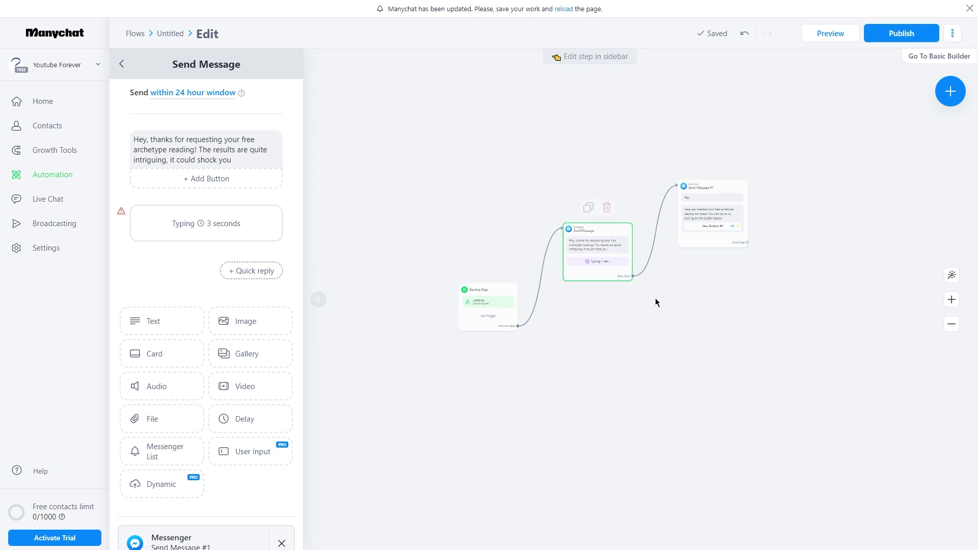
scroll(655, 301, up, 2)
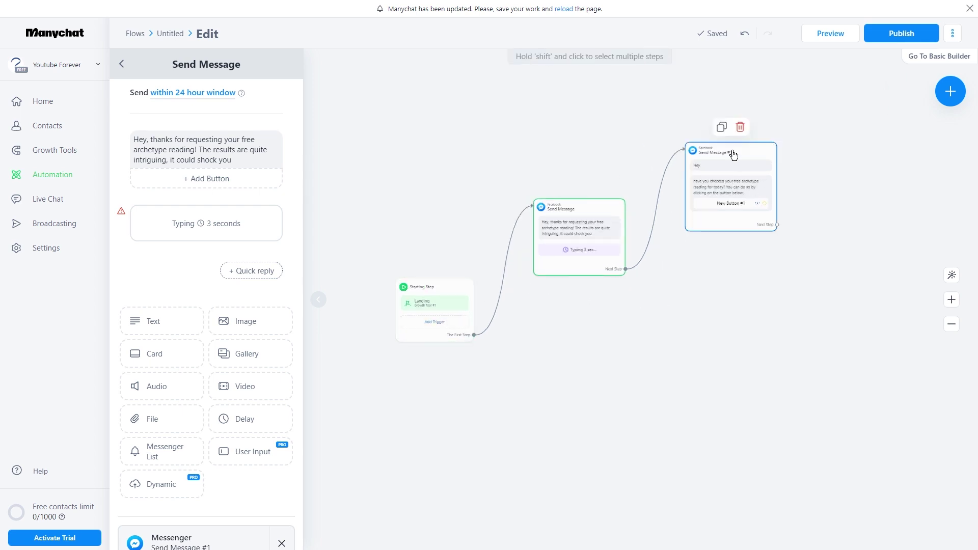
click(461, 308)
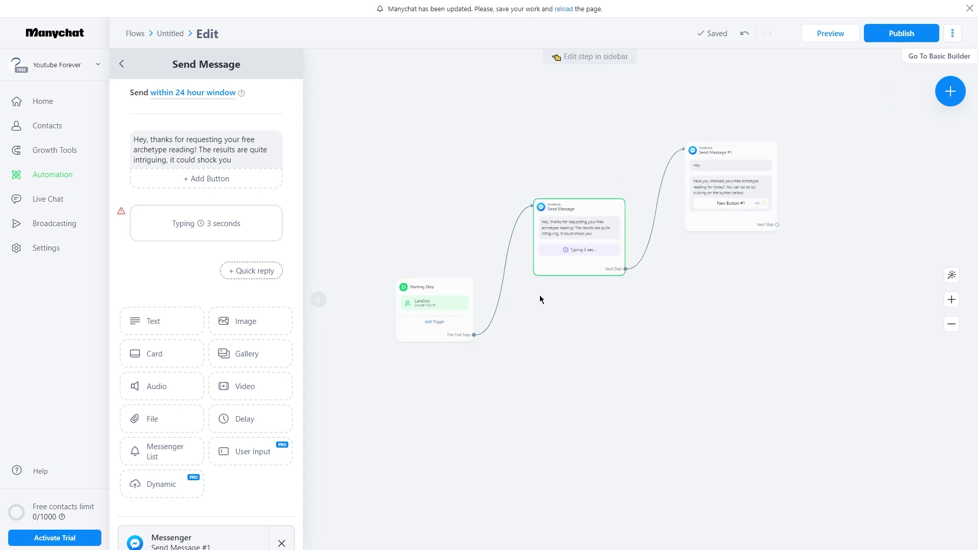